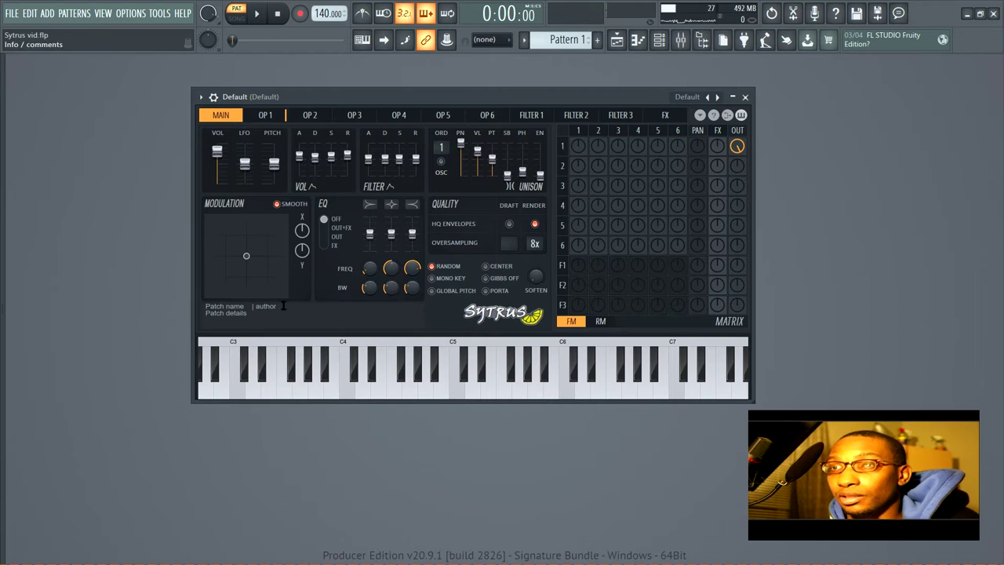
- Move between Operator 1's settings page and the main page, ending on Operator 1
left_click(267, 115)
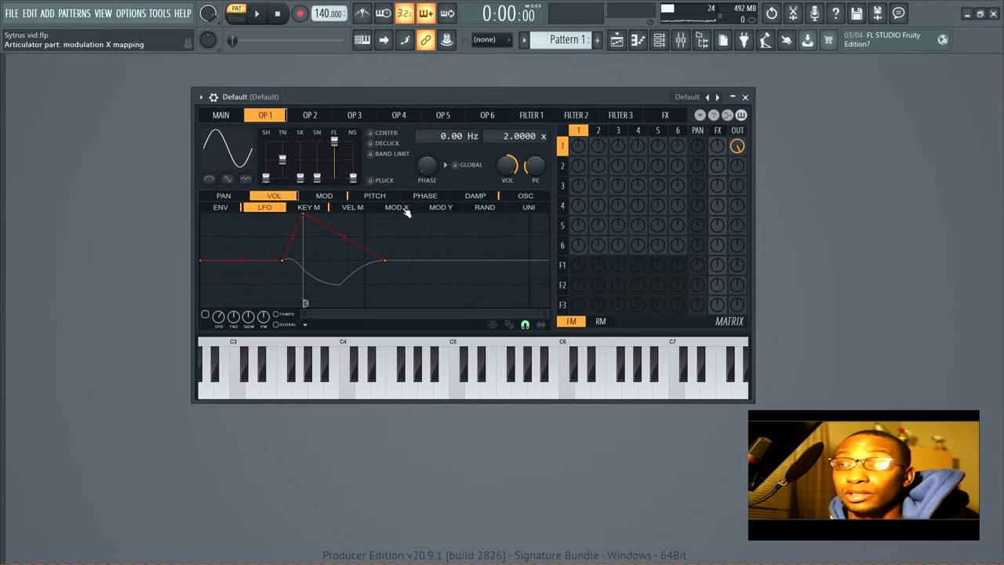
left_click(220, 115)
left_click(253, 116)
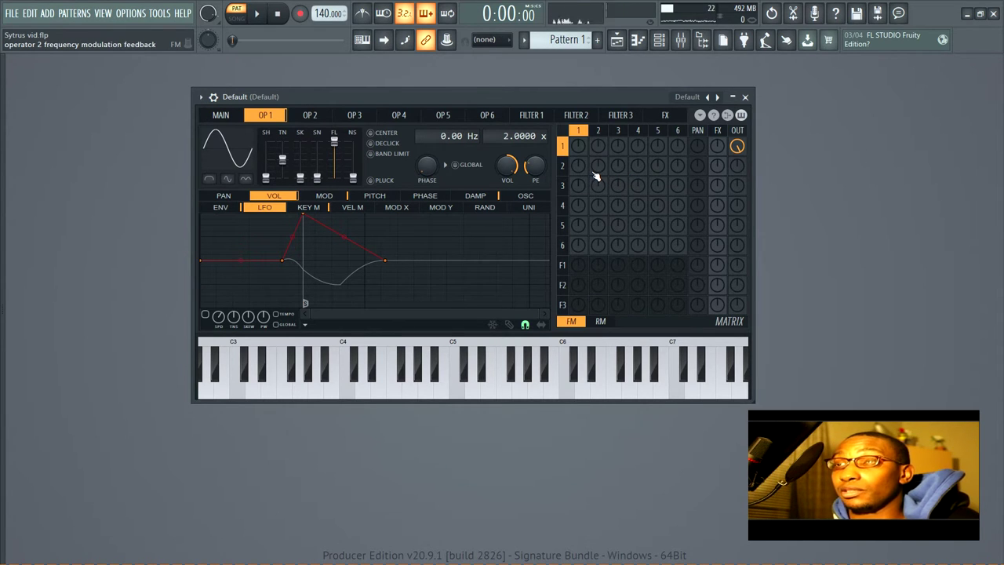
left_click(220, 115)
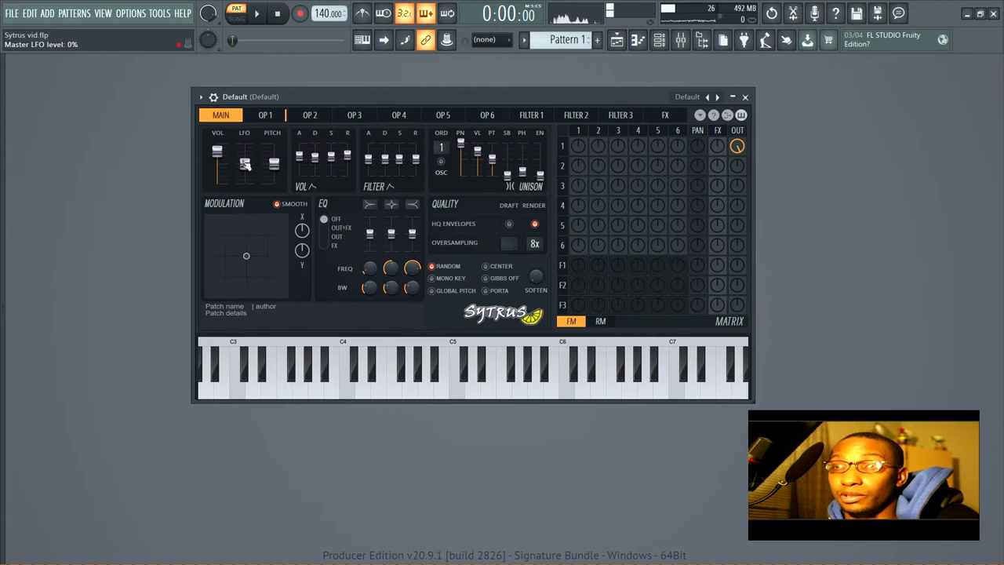
left_click(259, 116)
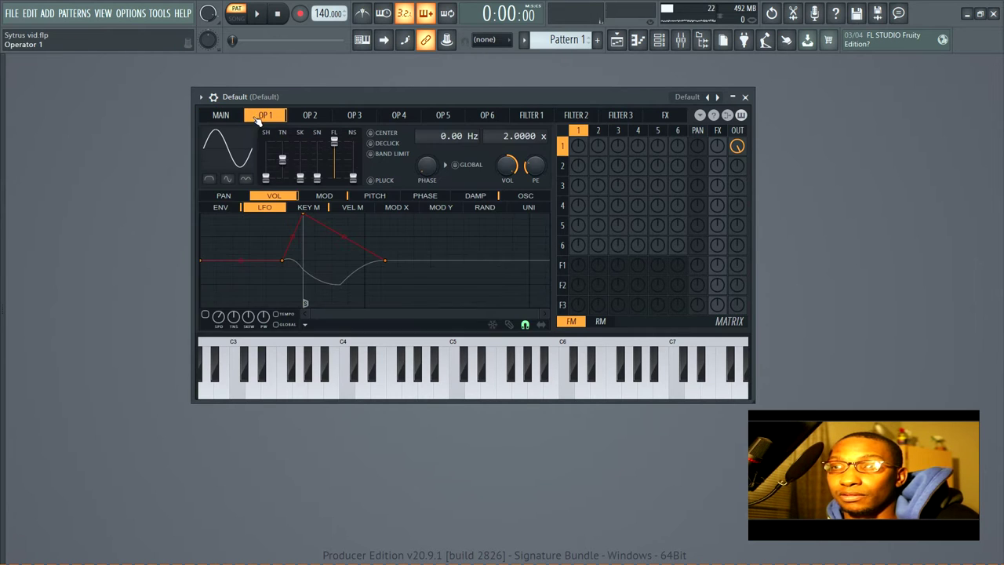
left_click(220, 115)
left_click(279, 118)
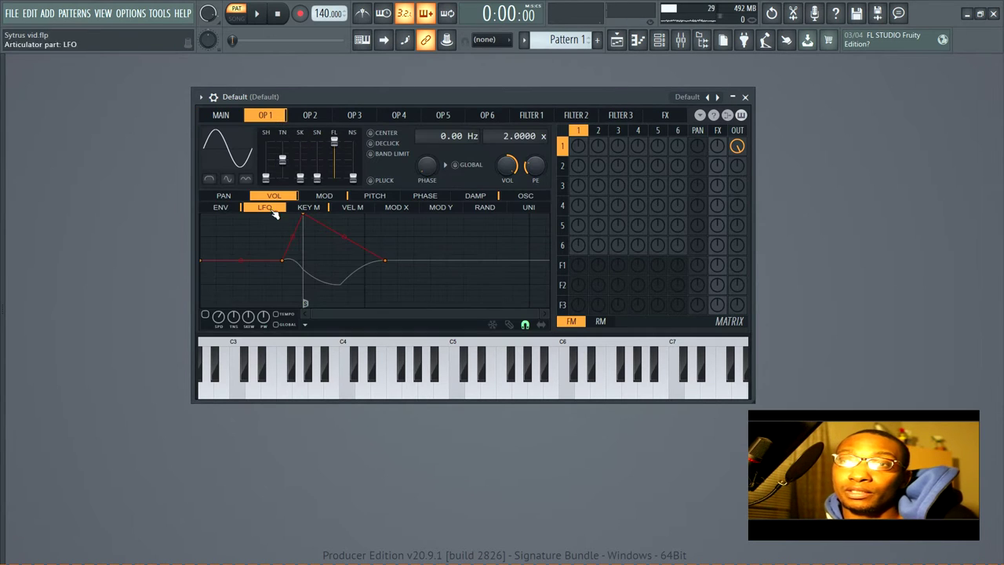
- Try Operator 1's half-cycle arch and other waveform shapes, ending on a plain sine
left_click(209, 179)
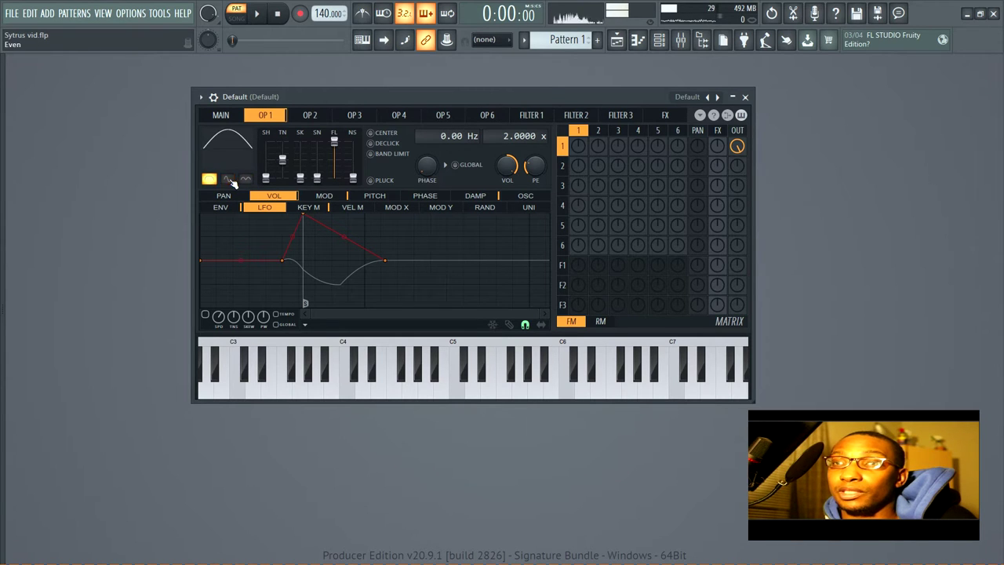
left_click(209, 180)
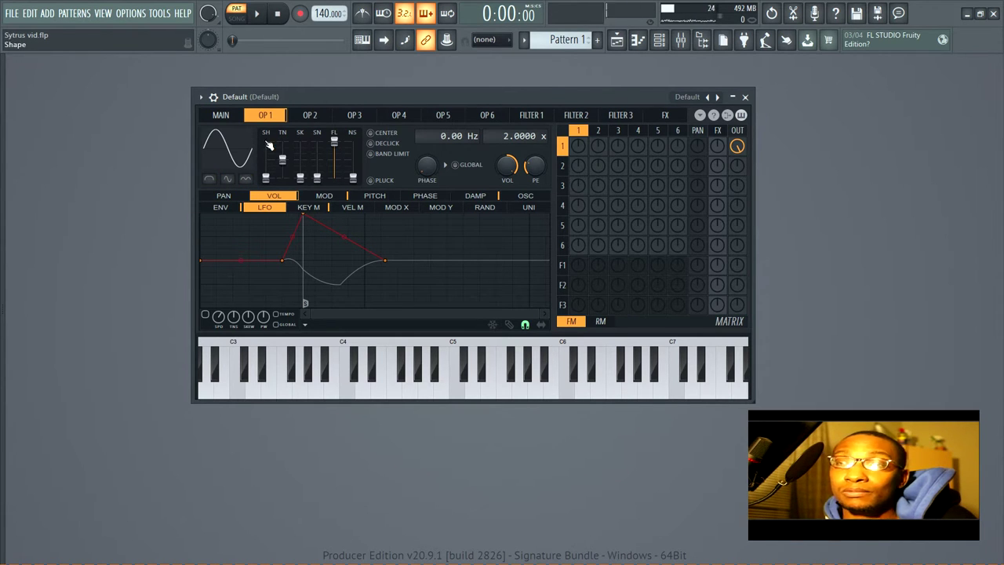
left_click(218, 179)
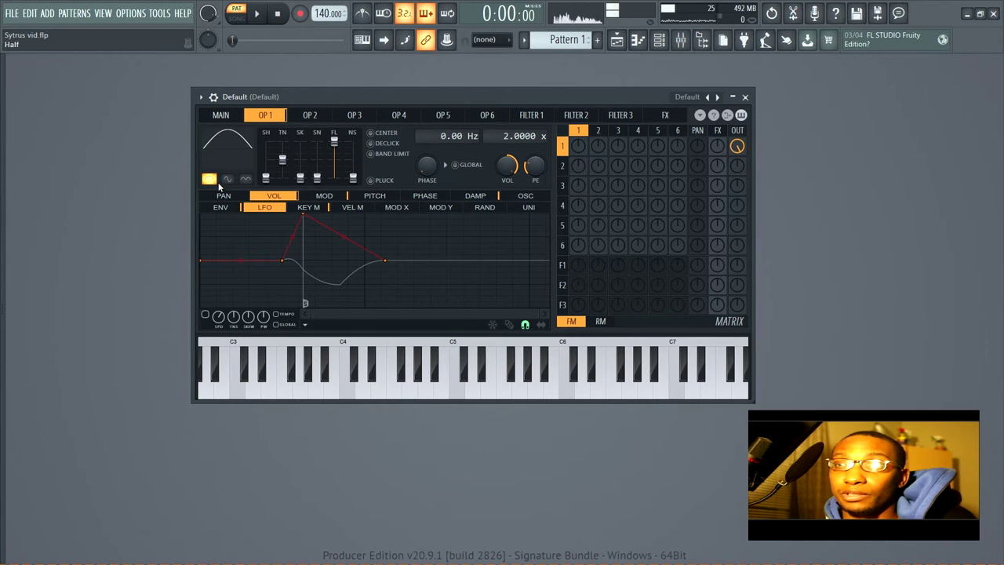
left_click(213, 180)
left_click(228, 178)
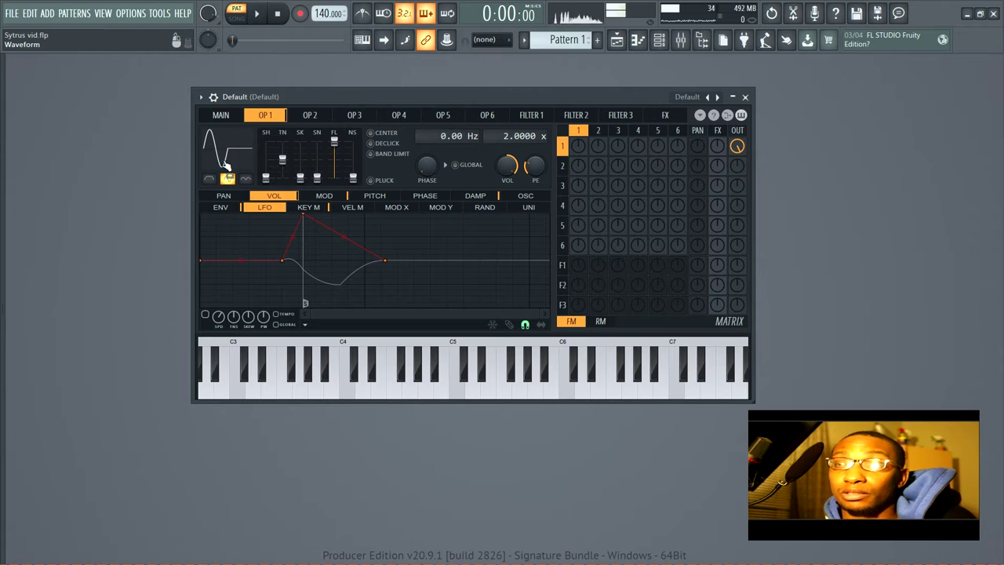
left_click(226, 168)
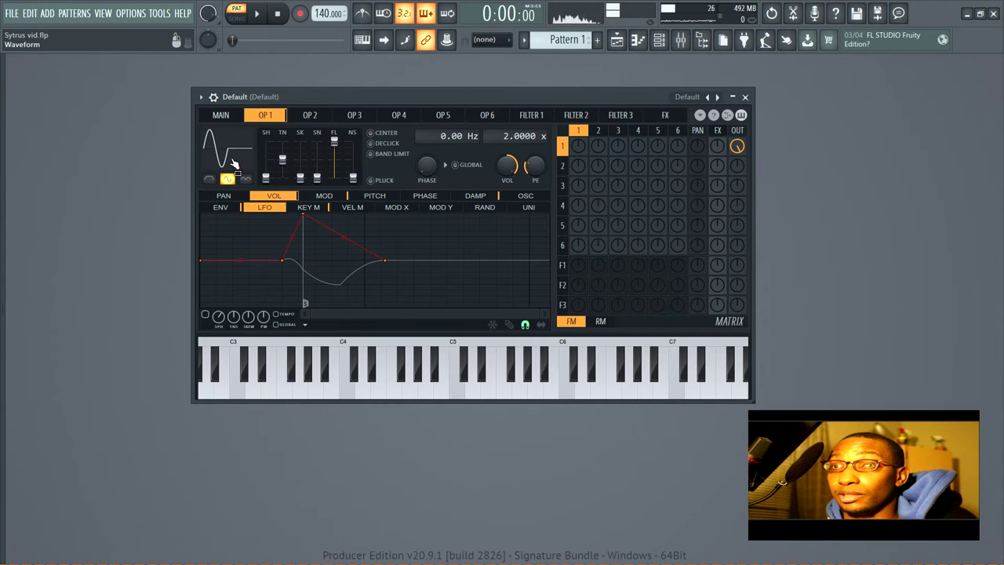
left_click(230, 179)
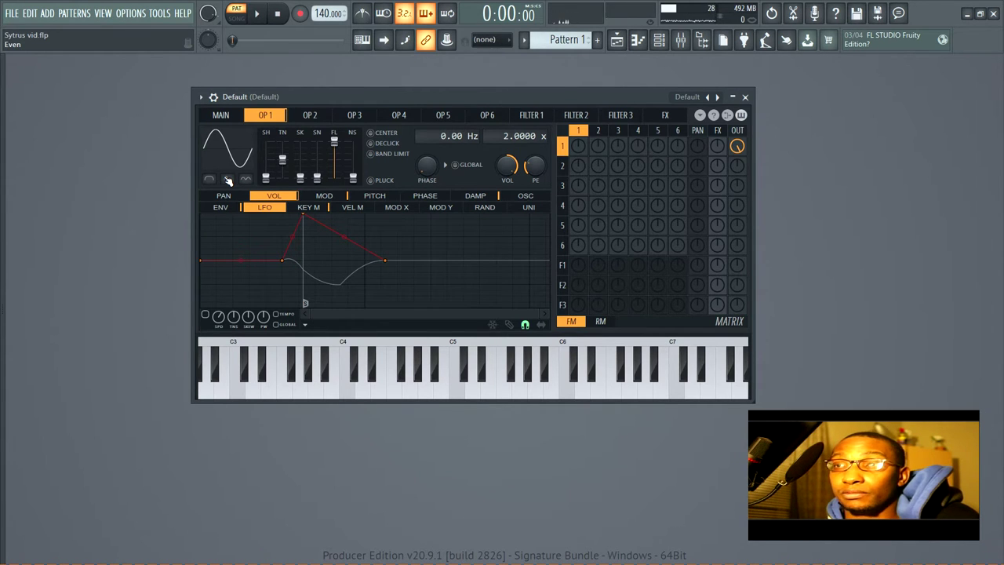
left_click(246, 179)
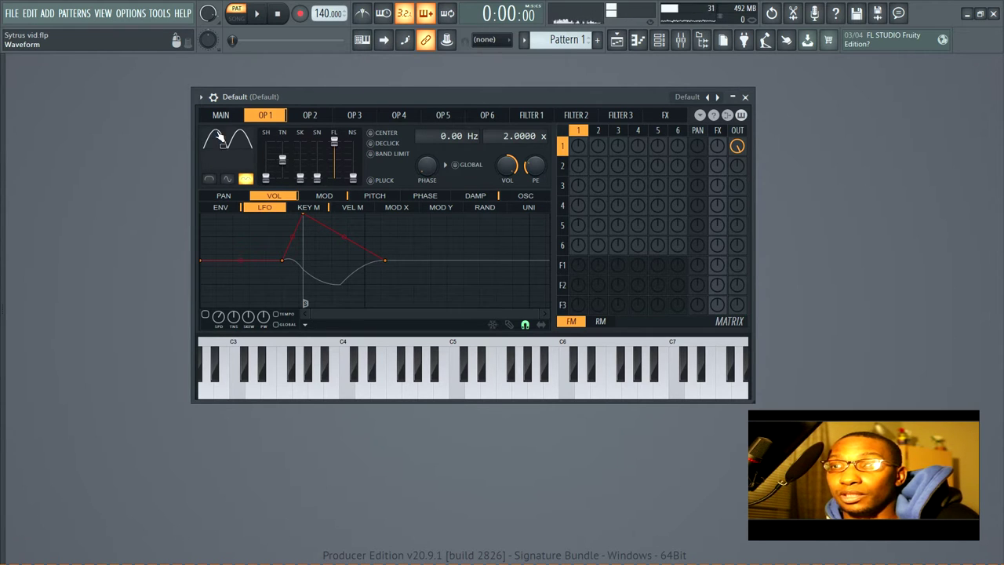
left_click(245, 178)
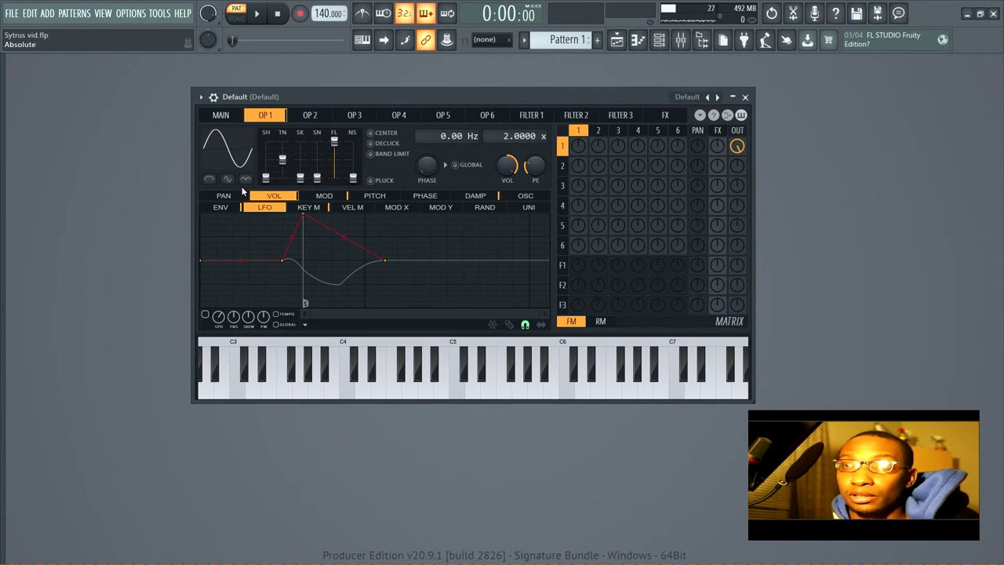
left_click(247, 179)
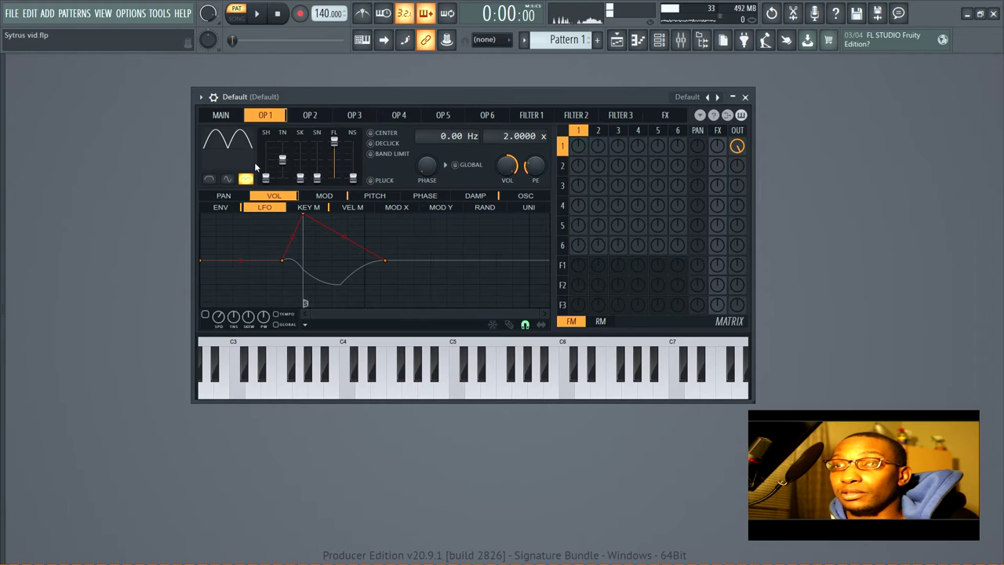
left_click(248, 181)
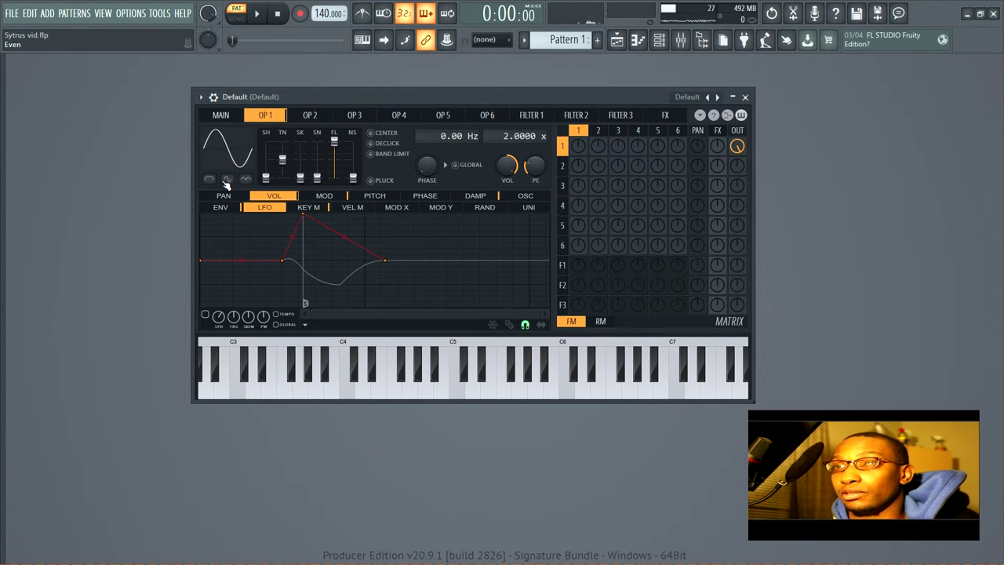
left_click(218, 114)
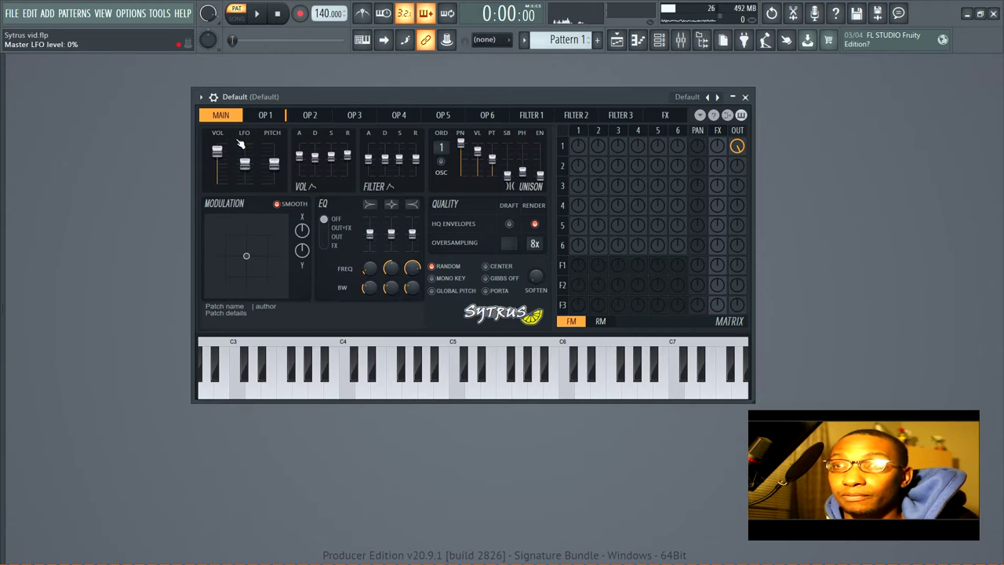
- Sweep the master volume and LFO levels down and up across their ranges
scroll(230, 153, "down", 5)
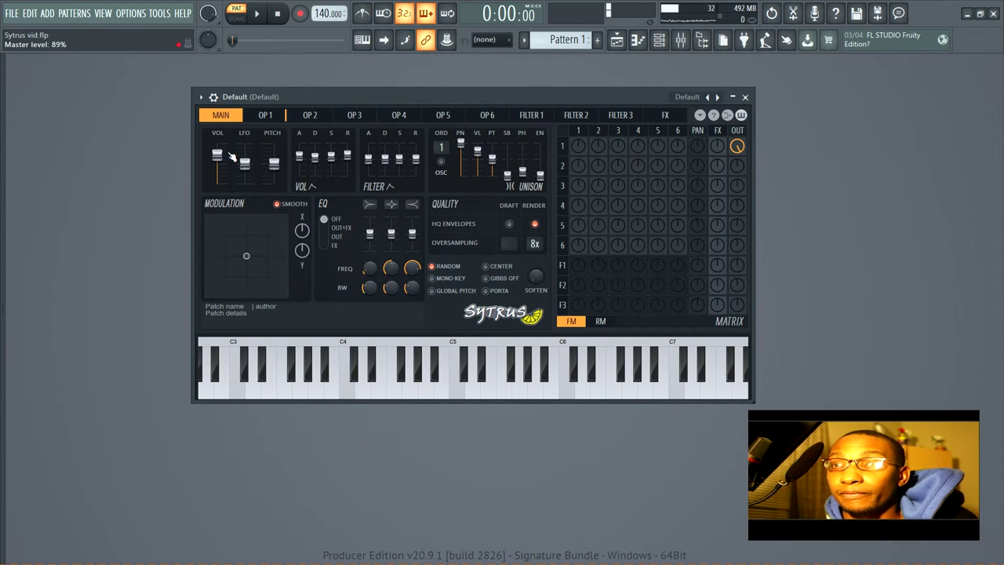
scroll(246, 158, "up", 5)
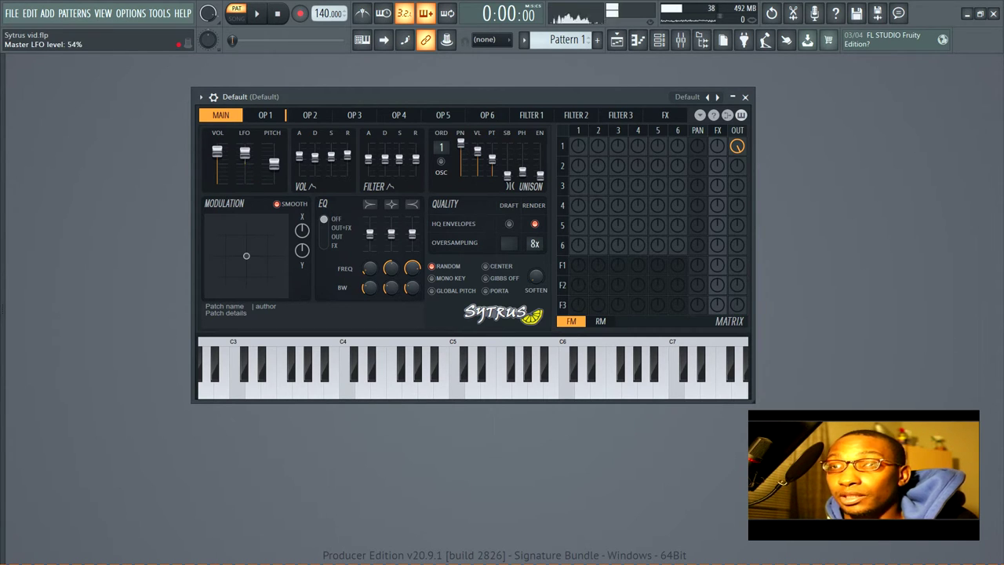
scroll(245, 161, "down", 7)
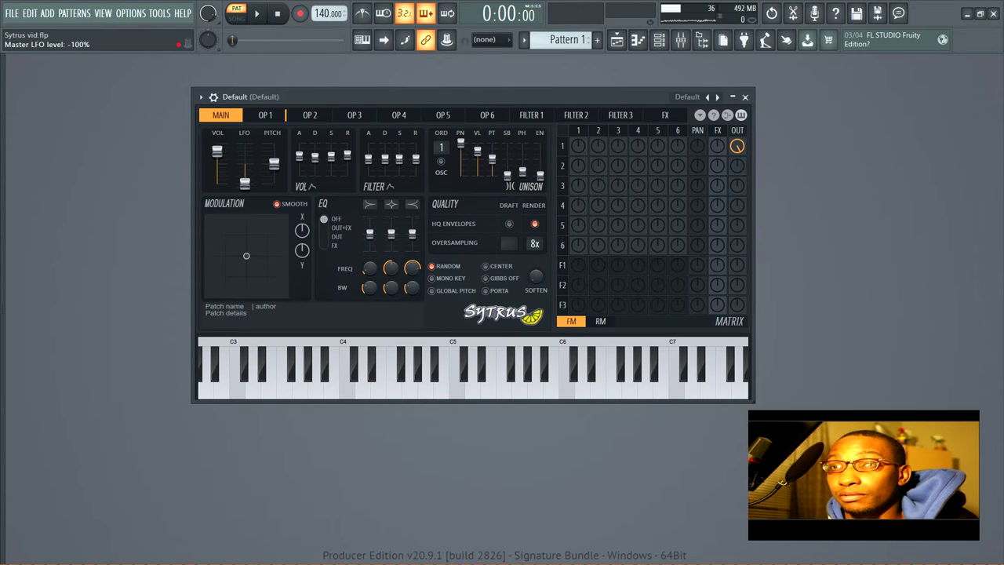
scroll(245, 161, "up", 6)
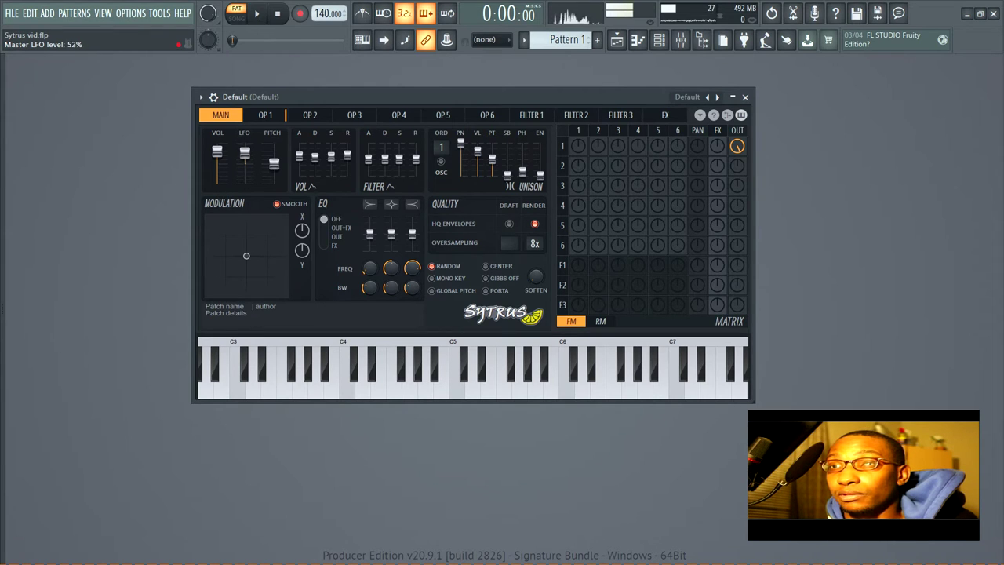
scroll(246, 161, "down", 3)
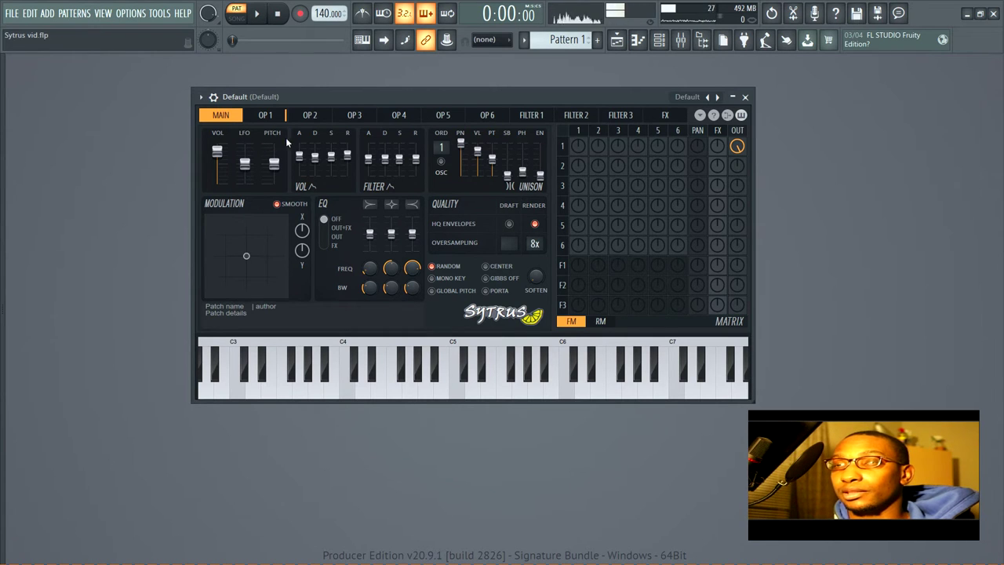
- Glance at Operator 2, then sweep the master pitch from +24 to −24 semitones
left_click(308, 117)
left_click(231, 120)
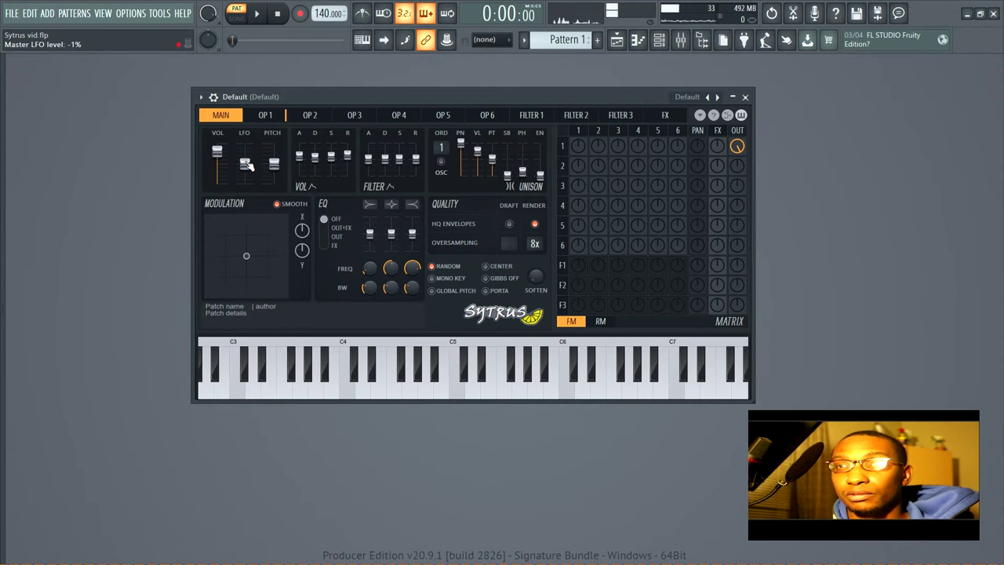
left_click_drag(274, 162, 279, 149)
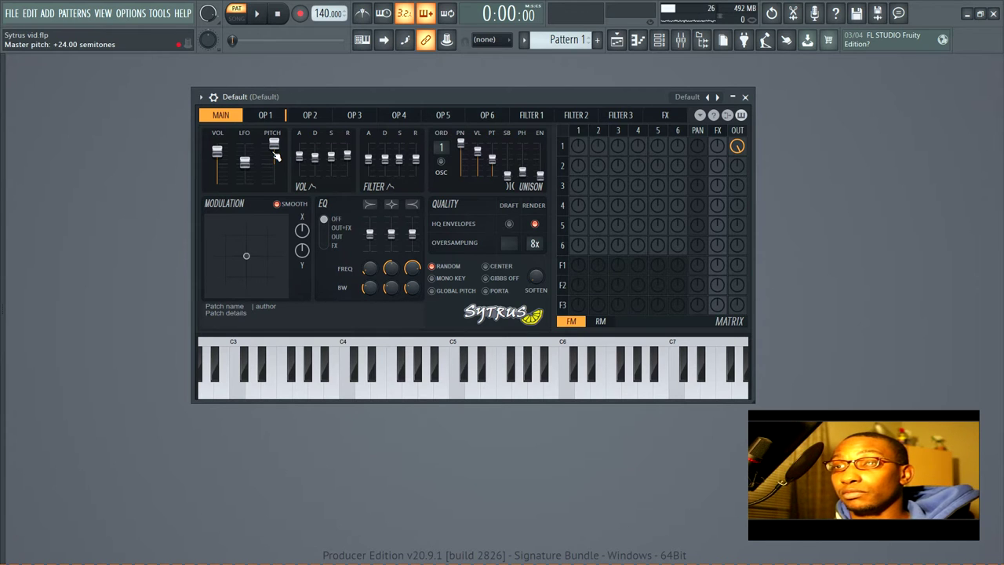
mouse_move(280, 151)
left_mouse_down()
mouse_move(280, 189)
mouse_move(274, 163)
left_mouse_up()
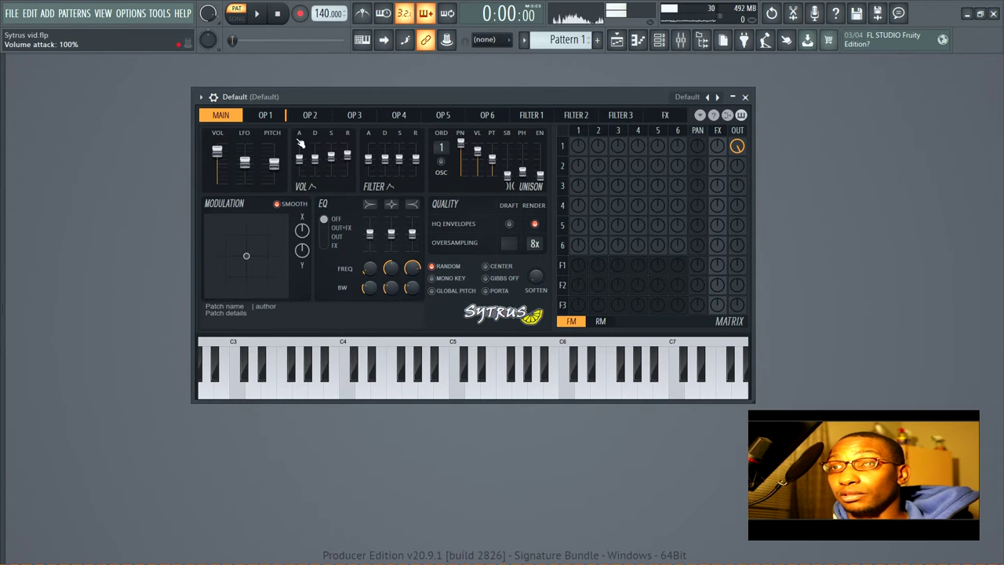
- Lengthen and curve the attack of Operator 1's volume envelope
left_click(276, 119)
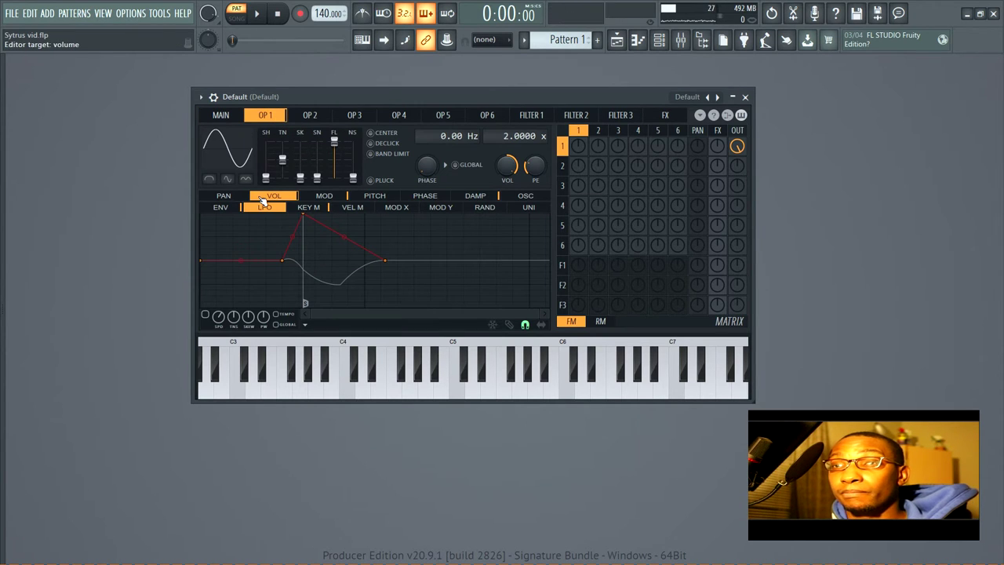
left_click(223, 207)
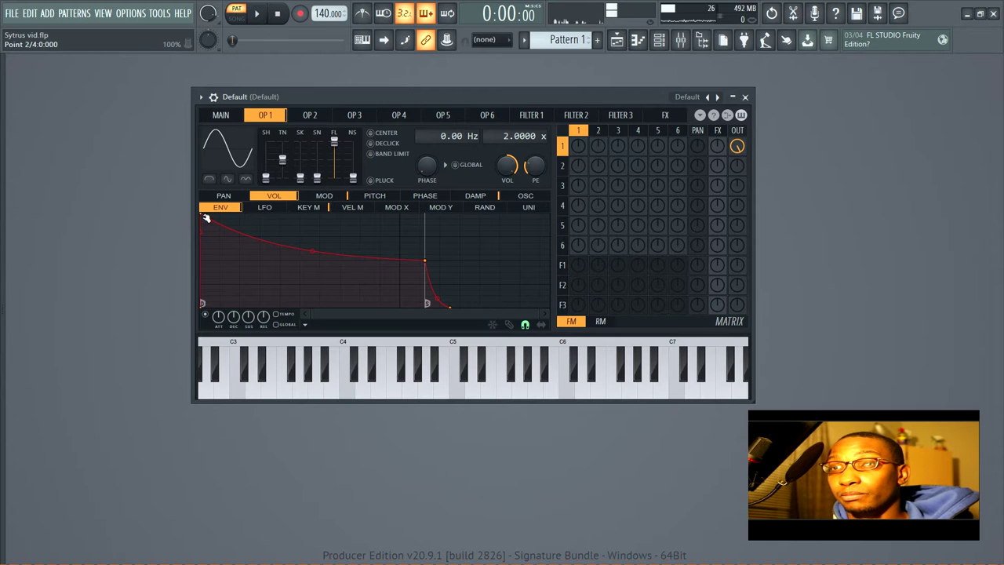
left_click_drag(203, 218, 249, 214)
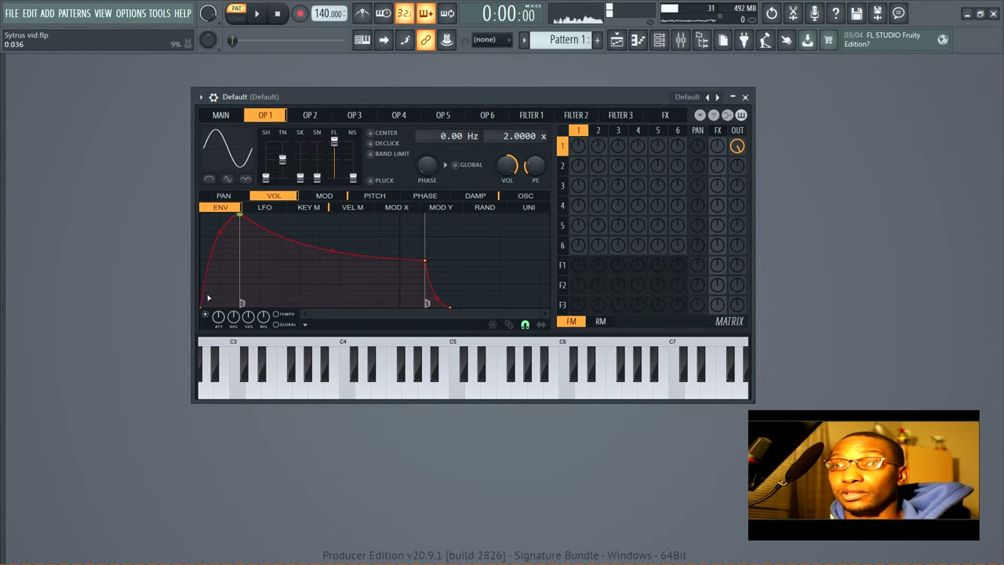
left_click_drag(216, 236, 241, 224)
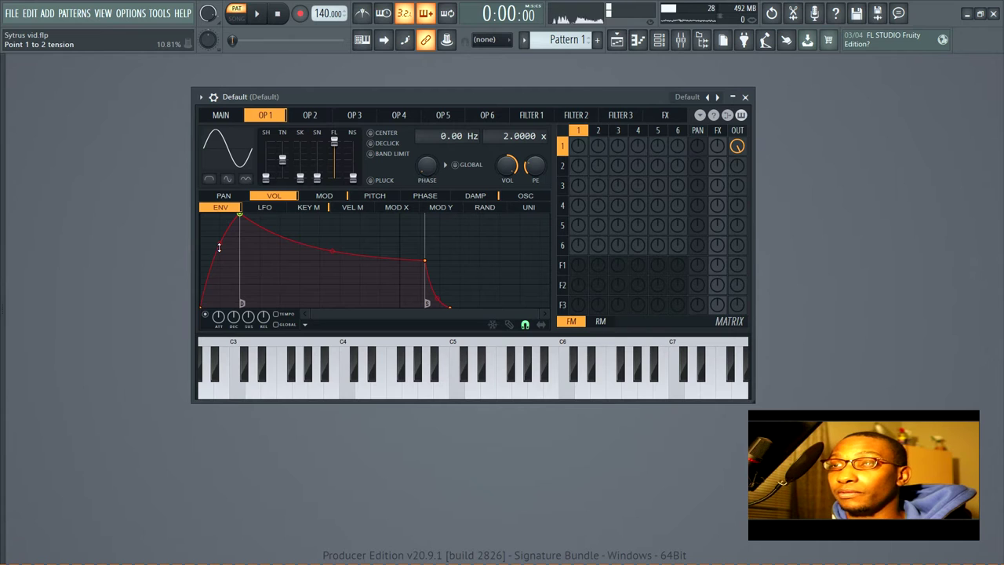
left_click_drag(218, 247, 218, 242)
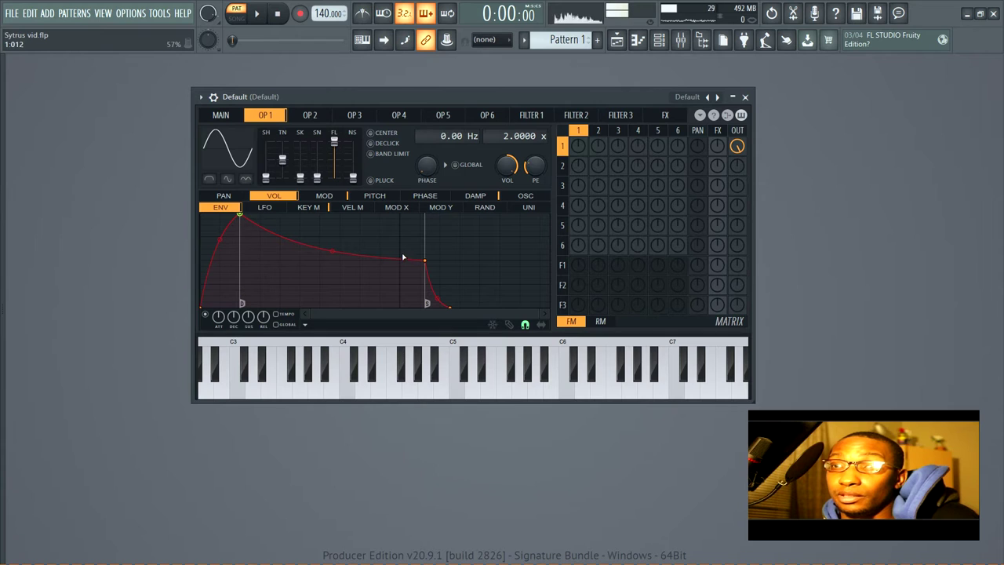
- Move the envelope's sustain point earlier and shorten its release tail
left_click_drag(424, 262, 279, 260)
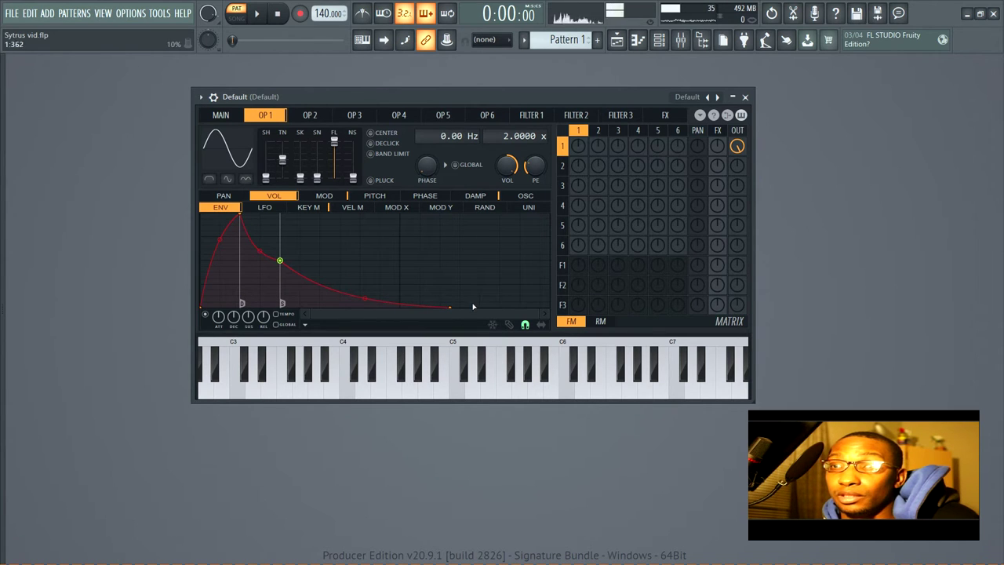
left_click_drag(453, 306, 376, 315)
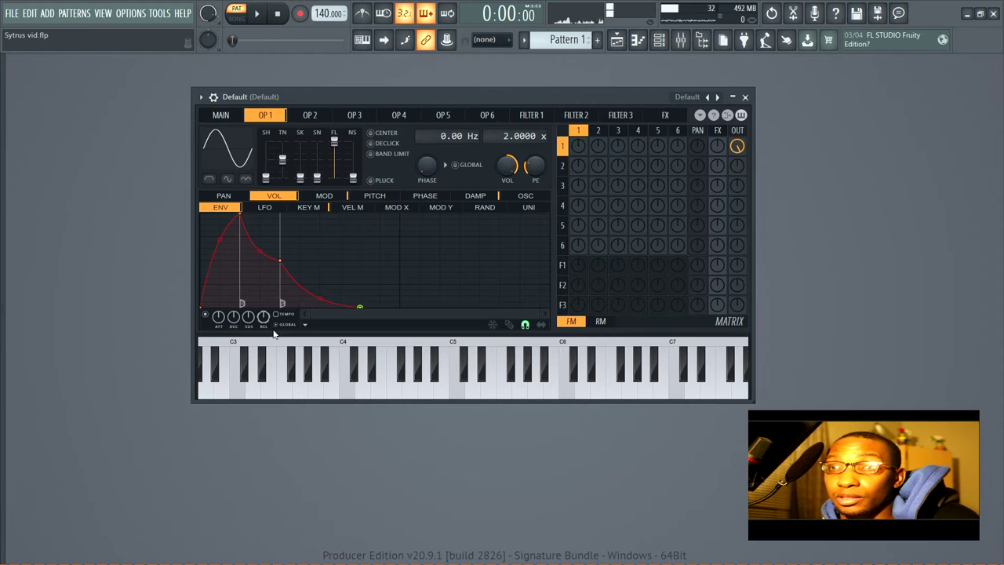
left_click(229, 119)
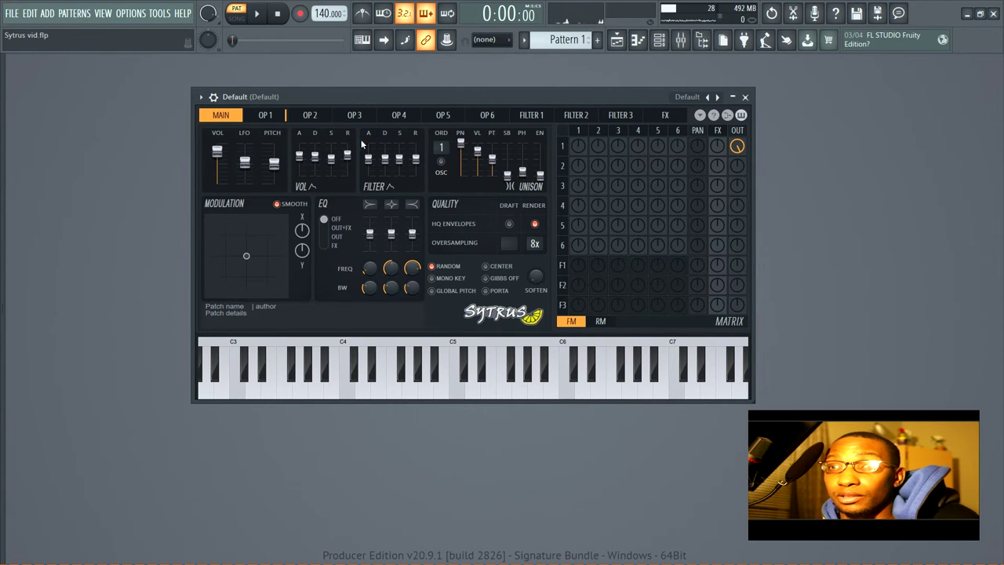
- Raise the main filter envelope levels on the main page
left_click(271, 116)
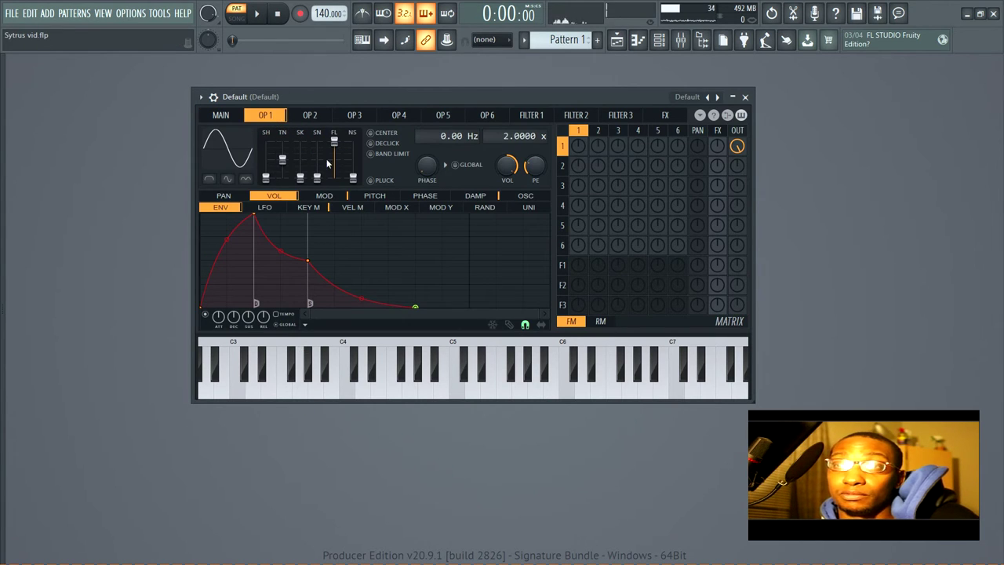
left_click(219, 115)
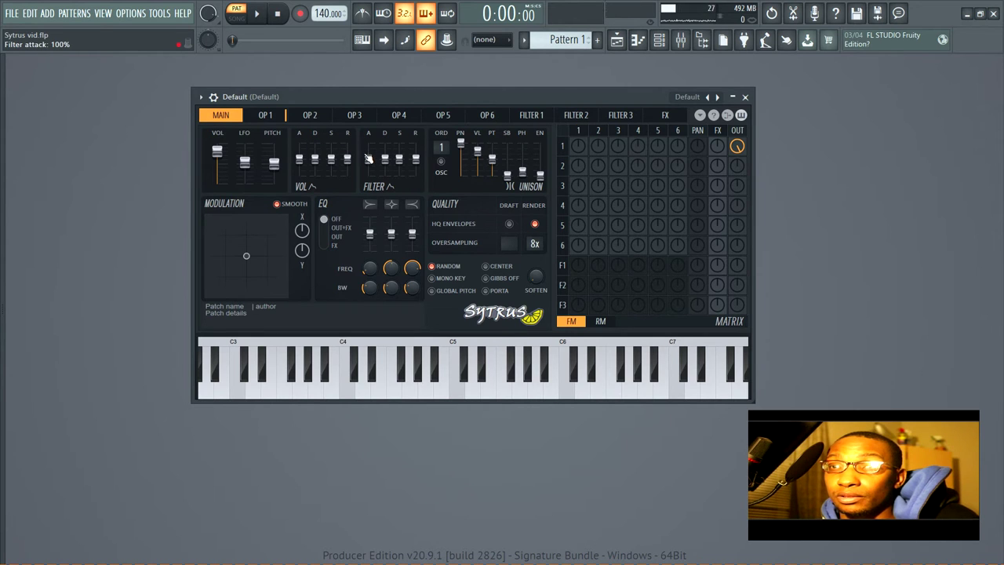
left_click_drag(368, 160, 399, 155)
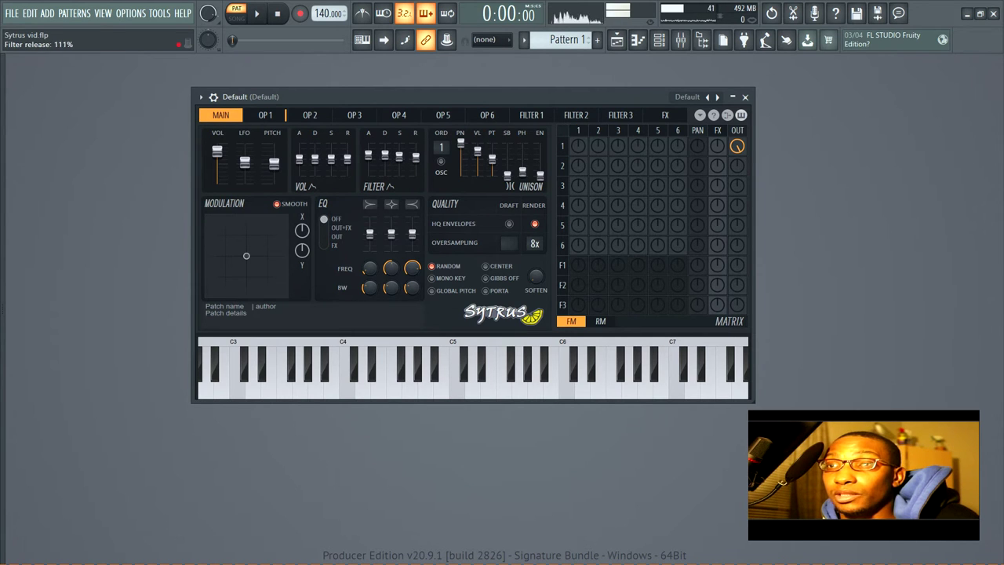
- Turn on Filter 1's cutoff envelope, then toggle the oscillators-only unison option
left_click(538, 116)
left_click(576, 118)
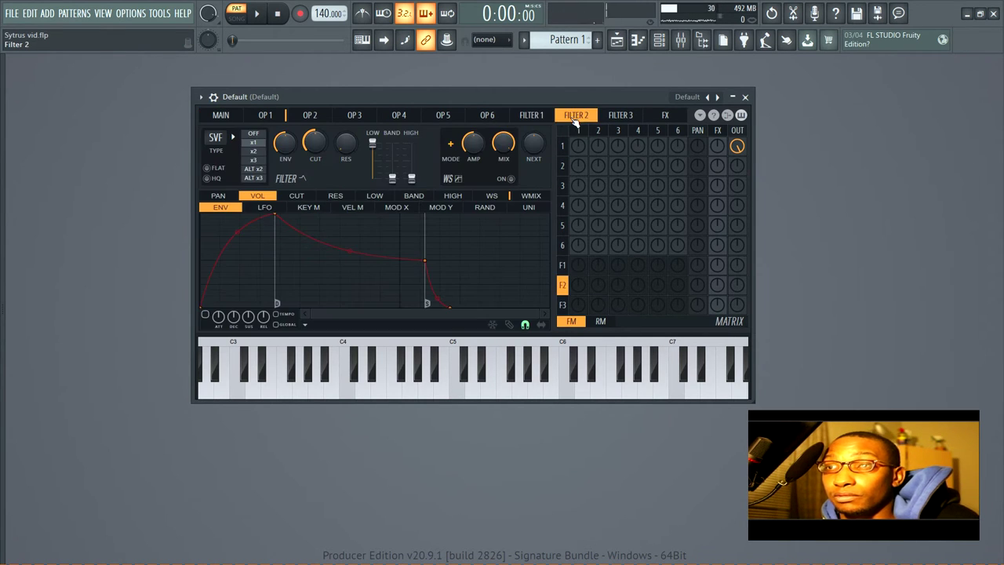
left_click(523, 117)
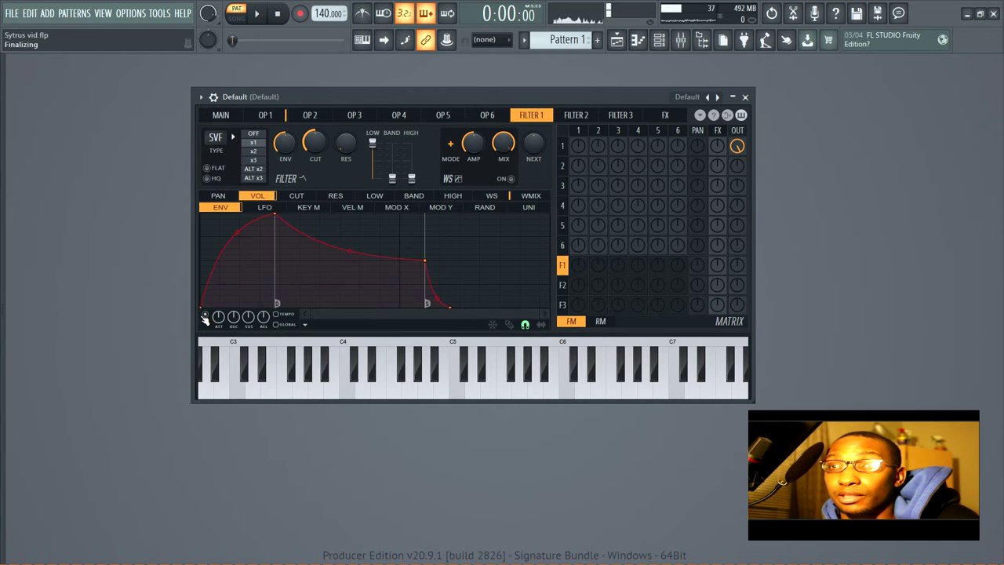
left_click(290, 196)
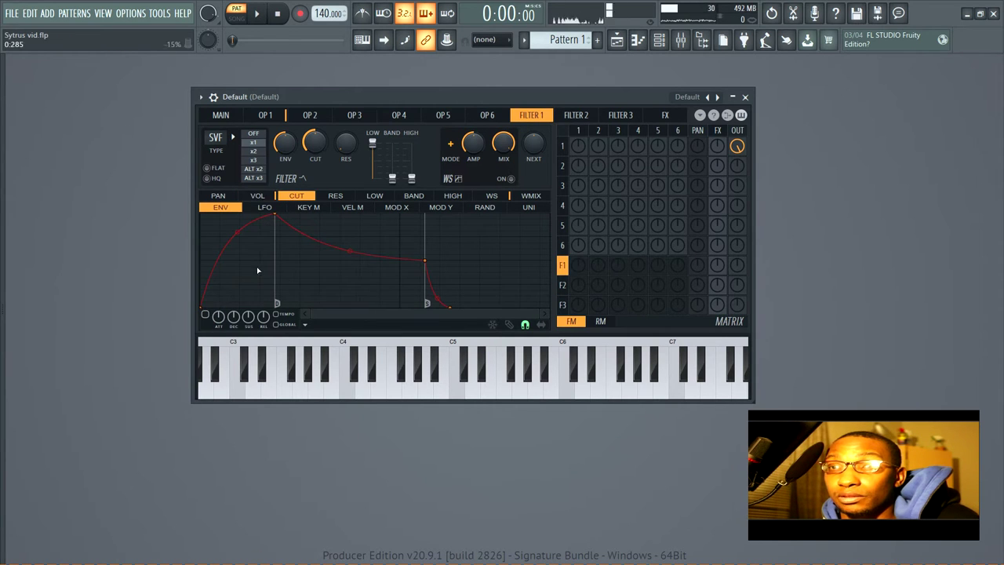
left_click(205, 314)
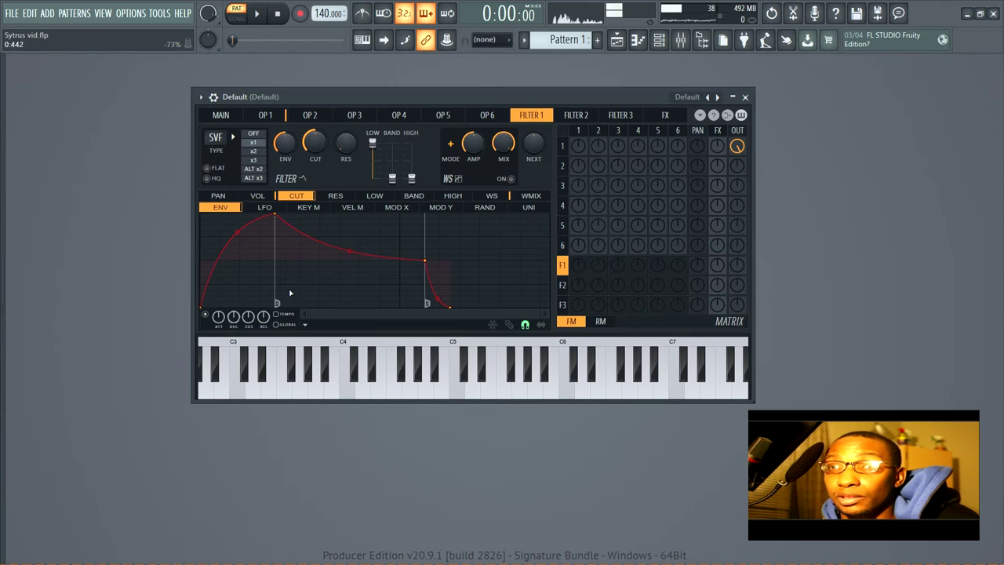
left_click(234, 115)
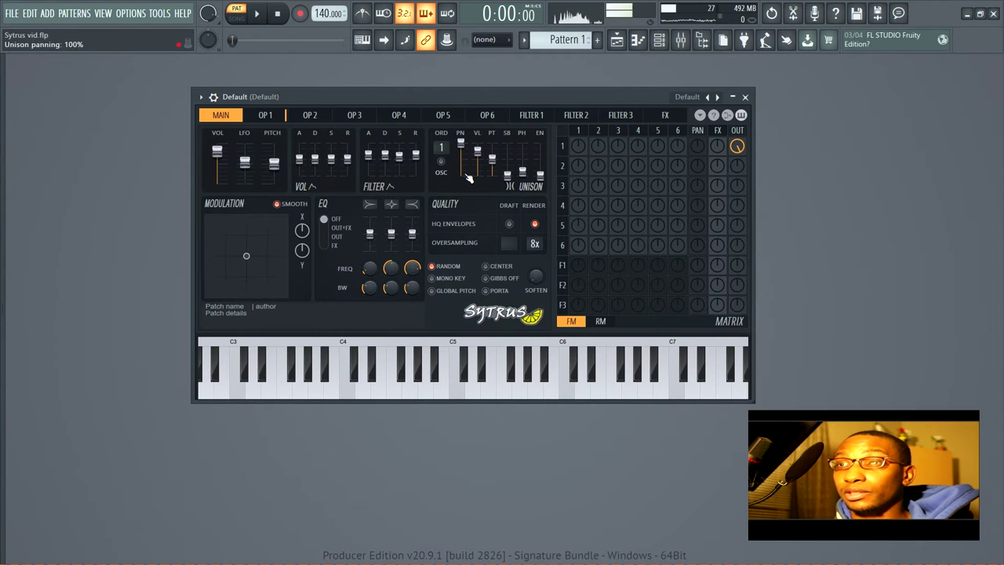
left_click(441, 163)
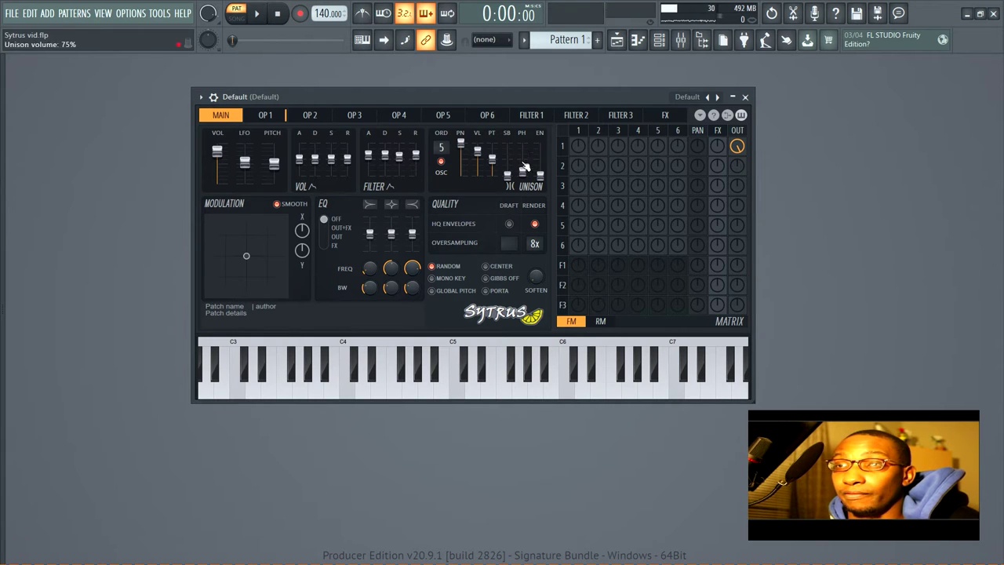
left_click(441, 162)
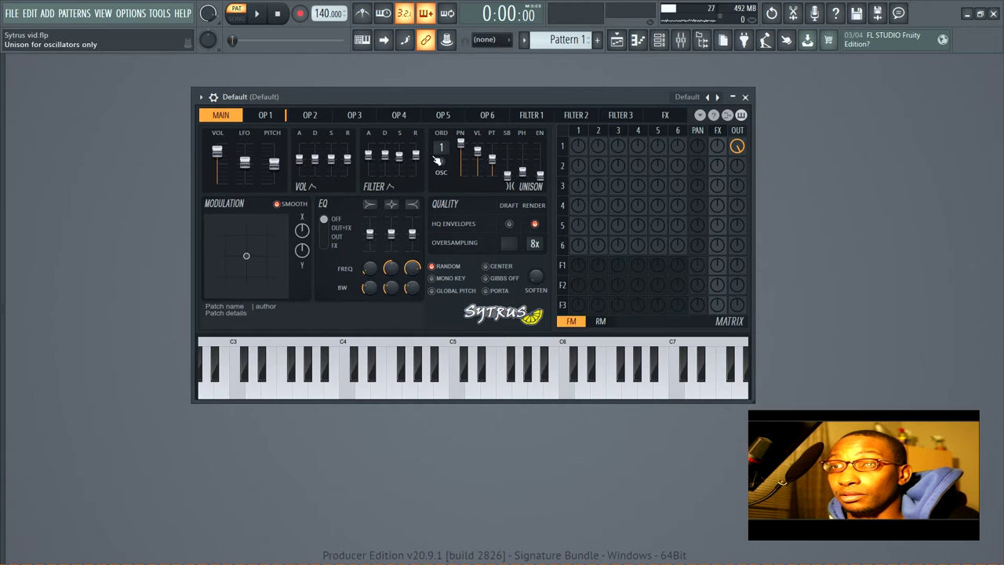
left_click(443, 168)
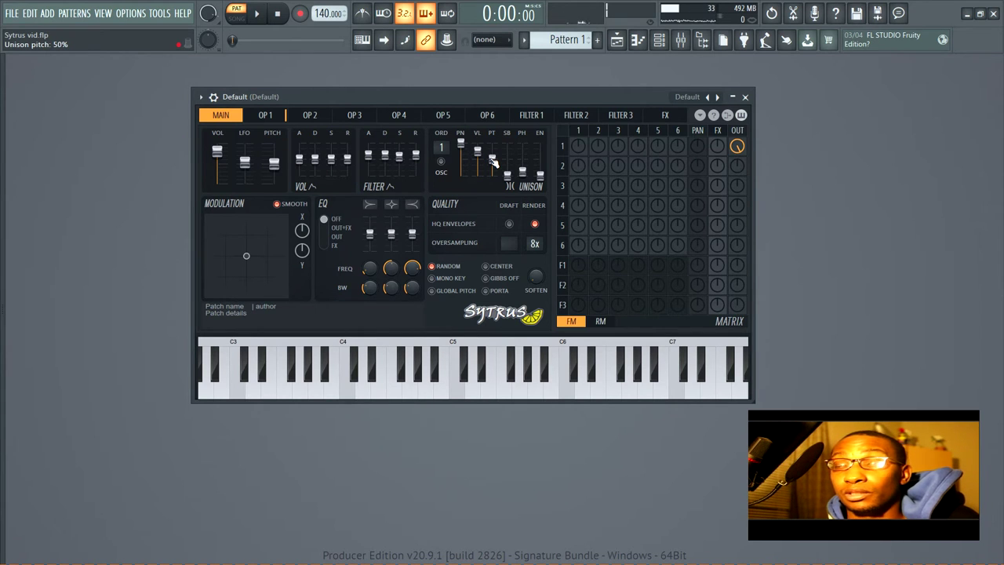
left_click_drag(492, 161, 494, 147)
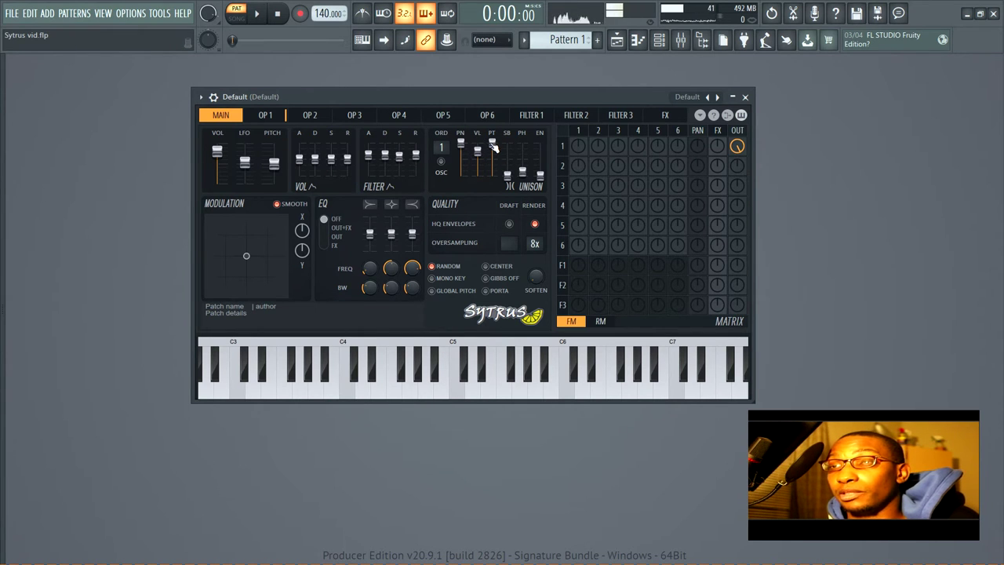
- Set unison pitch 29%, sub level 22%, phase 13%, and envelope variation back to 0%
left_click_drag(492, 143, 506, 174)
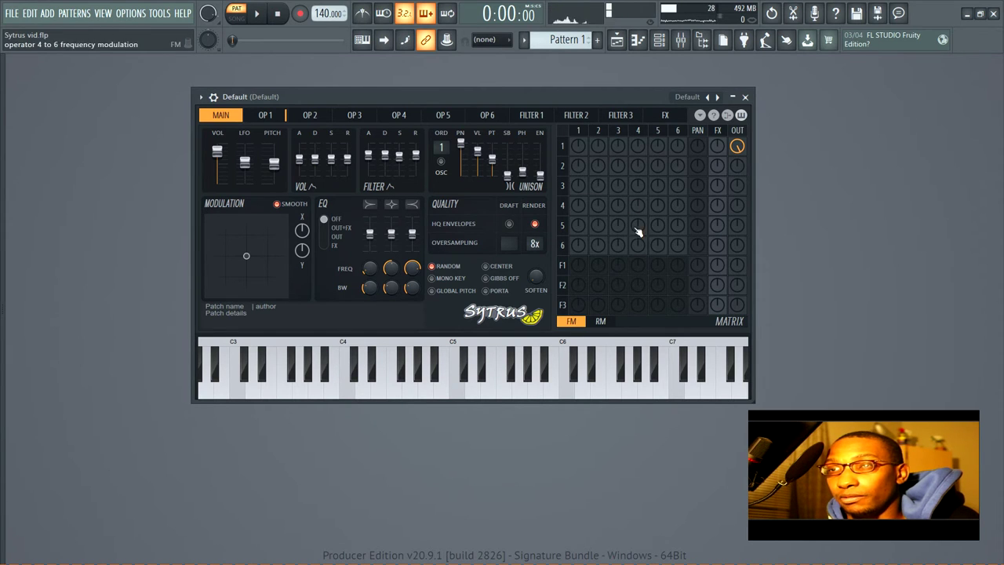
left_click_drag(508, 174, 524, 159)
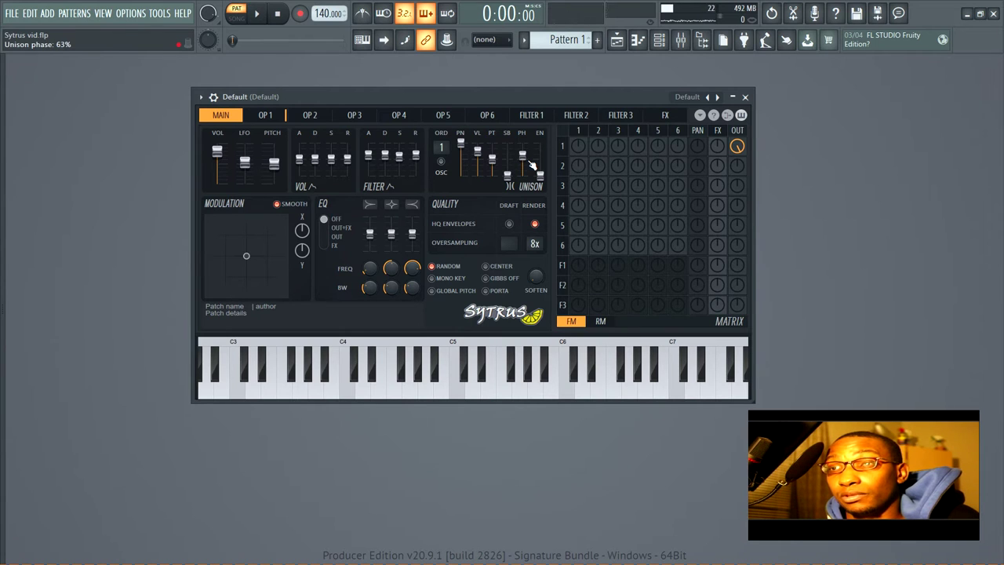
scroll(530, 163, "down", 10)
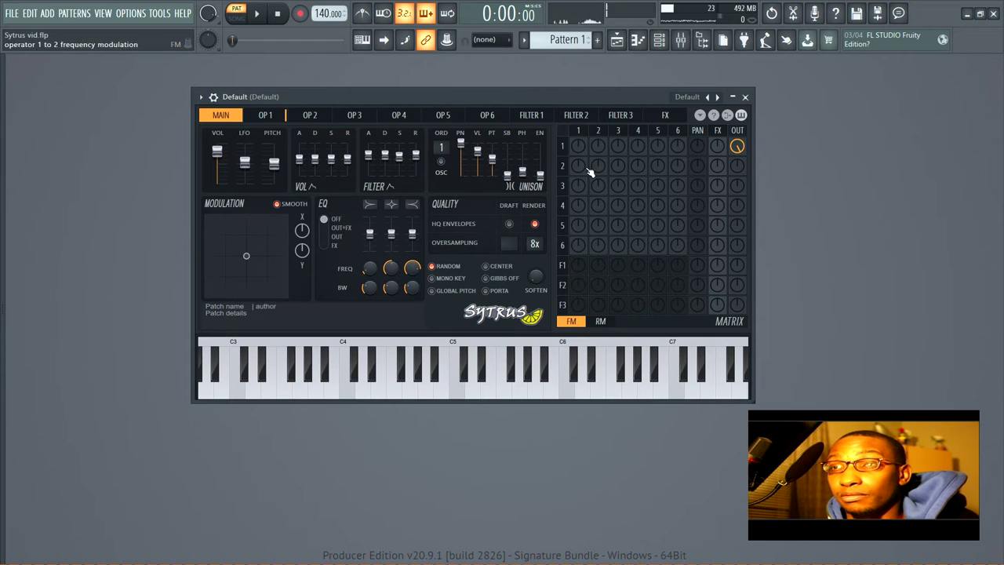
left_click_drag(547, 190, 547, 156)
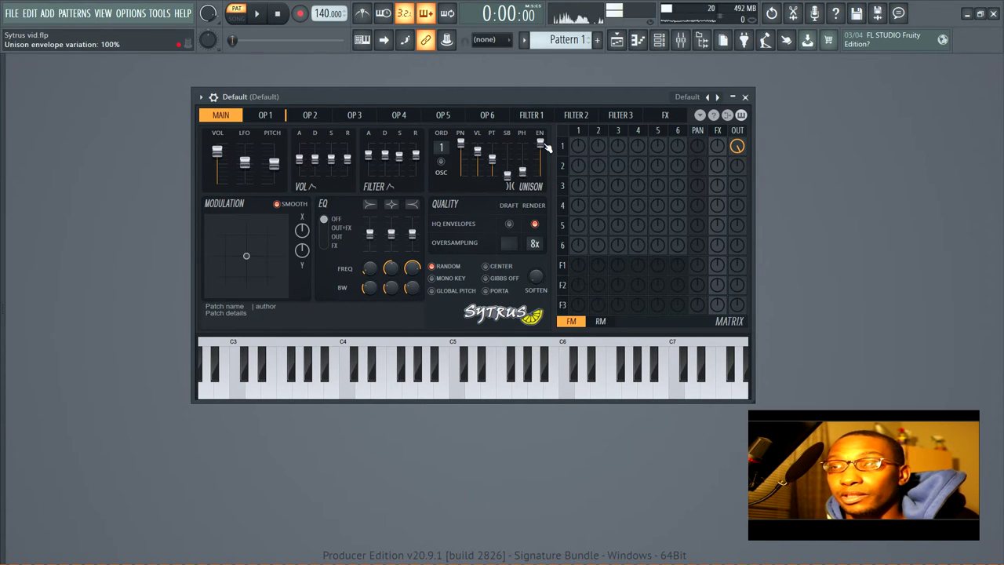
left_click_drag(541, 143, 541, 174)
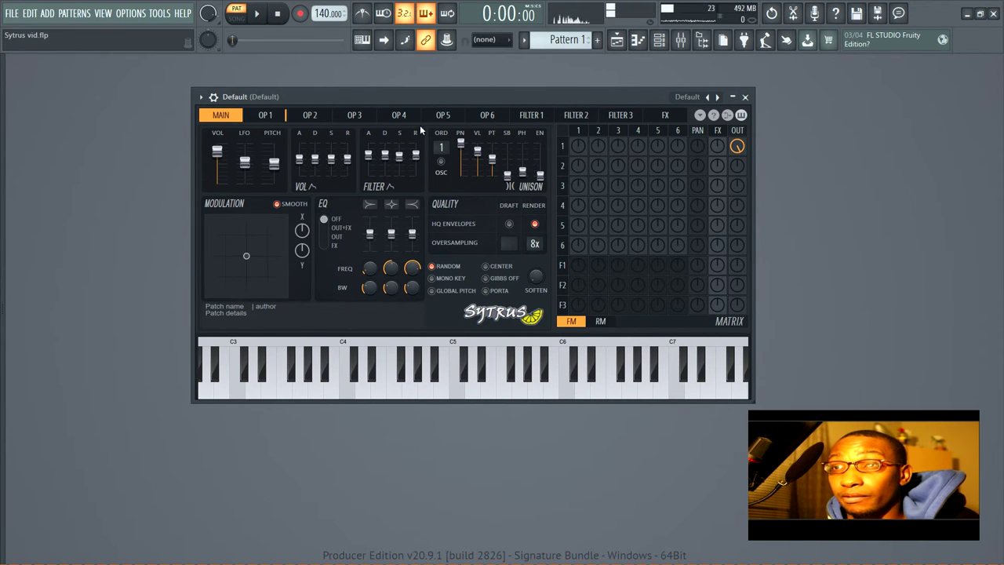
mouse_move(482, 170)
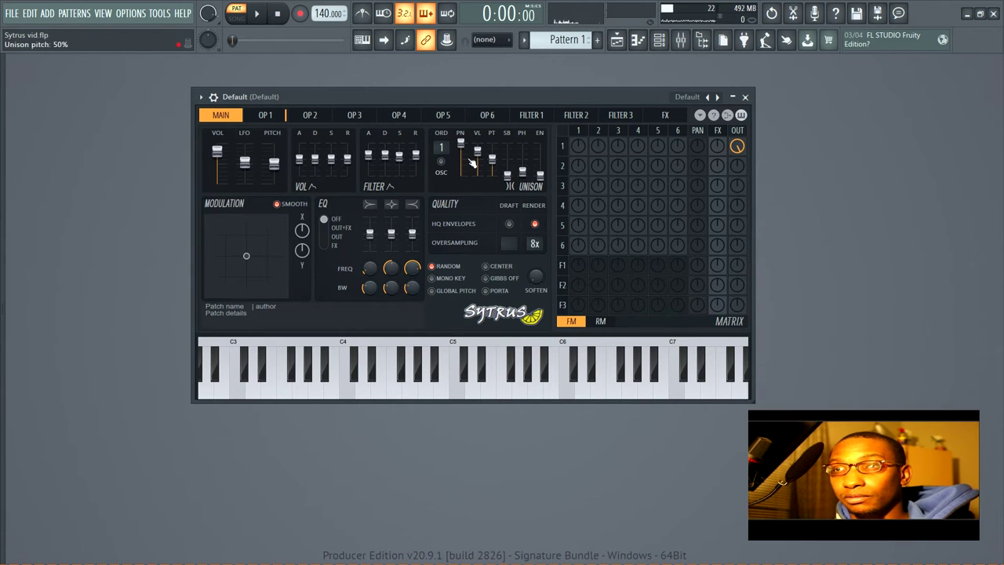
- Toggle oscillators-only unison on and off, limit to one voice per key, and move the X/Y point
left_click(441, 162)
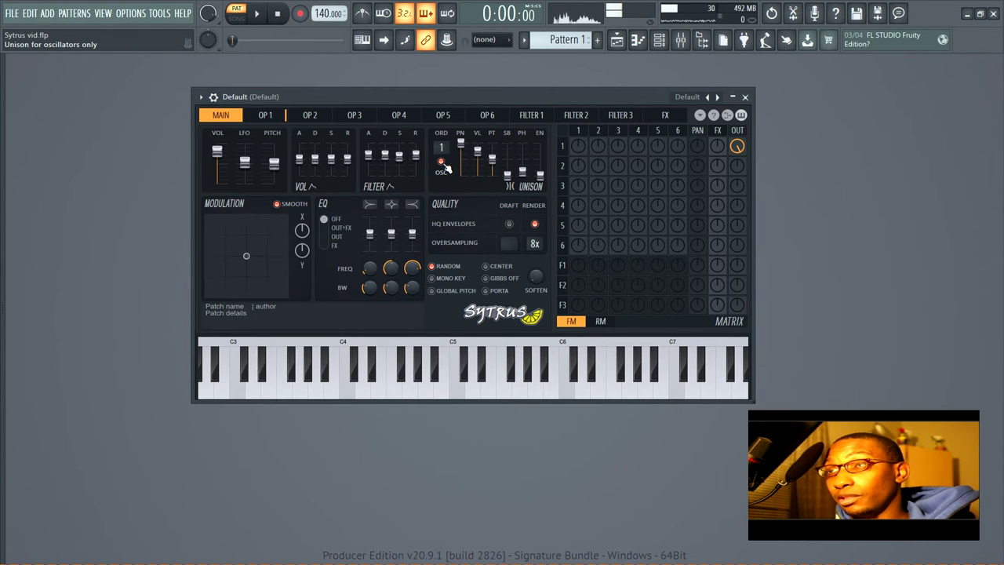
left_click(442, 163)
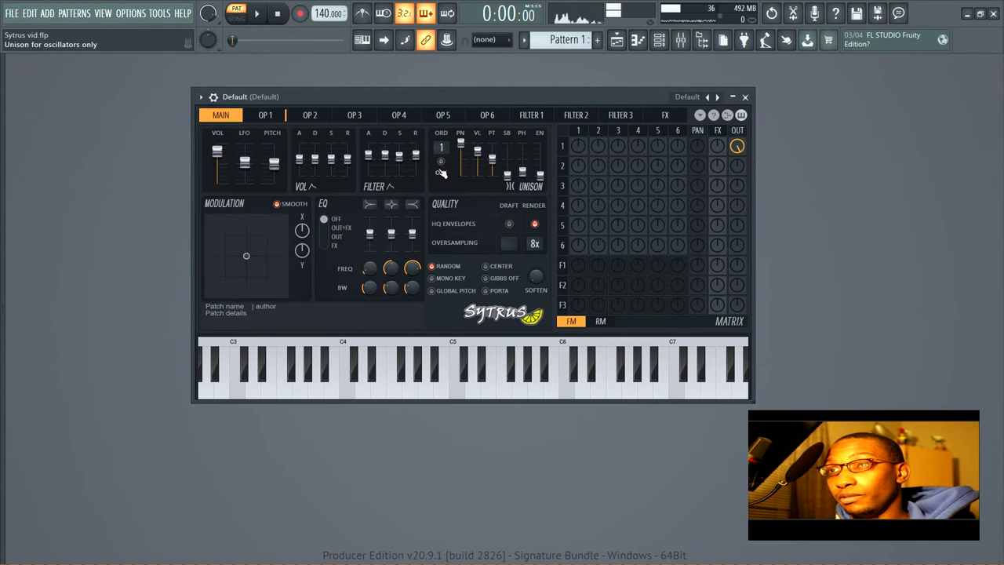
left_click(445, 281)
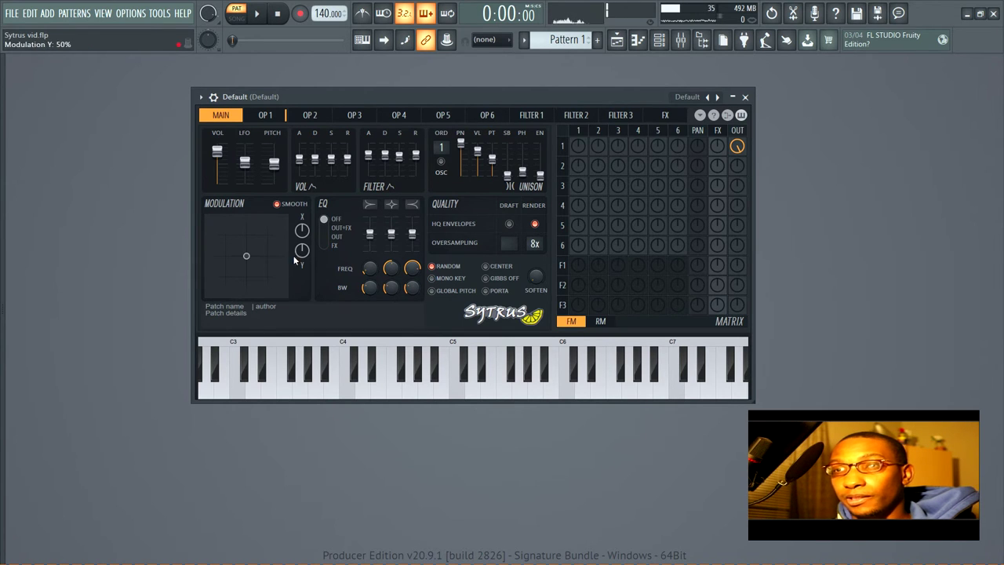
left_click_drag(244, 257, 263, 245)
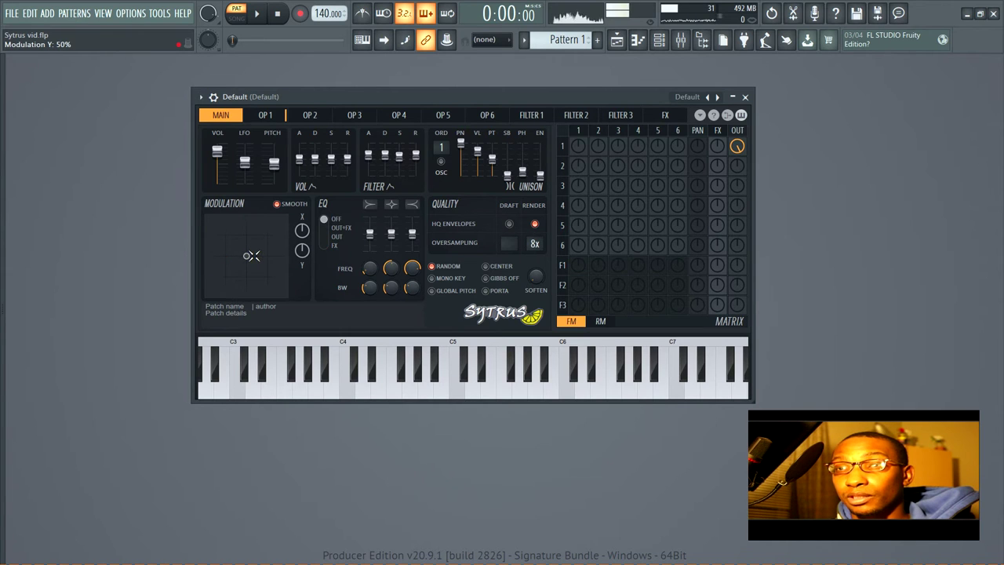
- Make Operator 1's Mod X envelope rise steadily and set Modulation X to about 27%
left_click(267, 116)
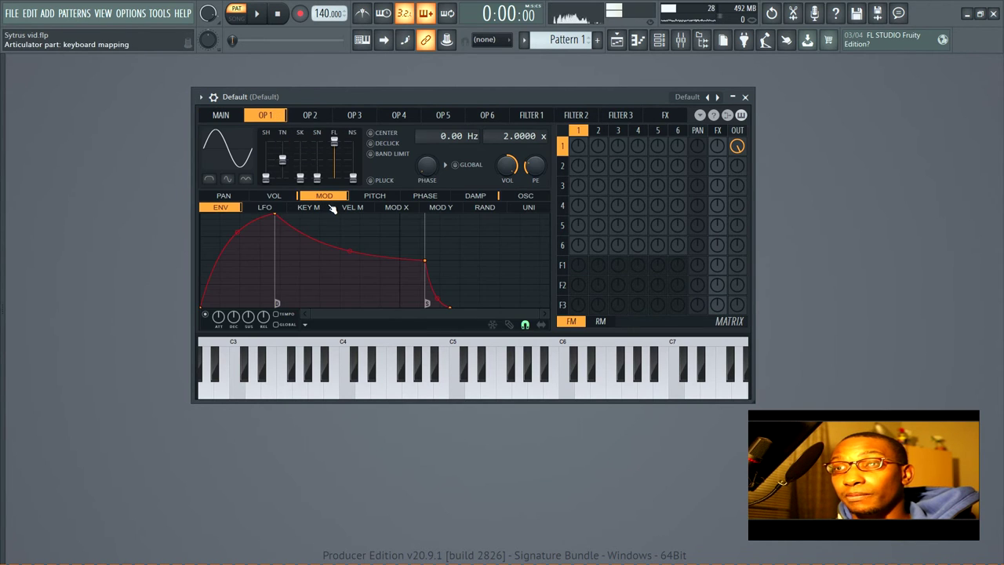
left_click(396, 207)
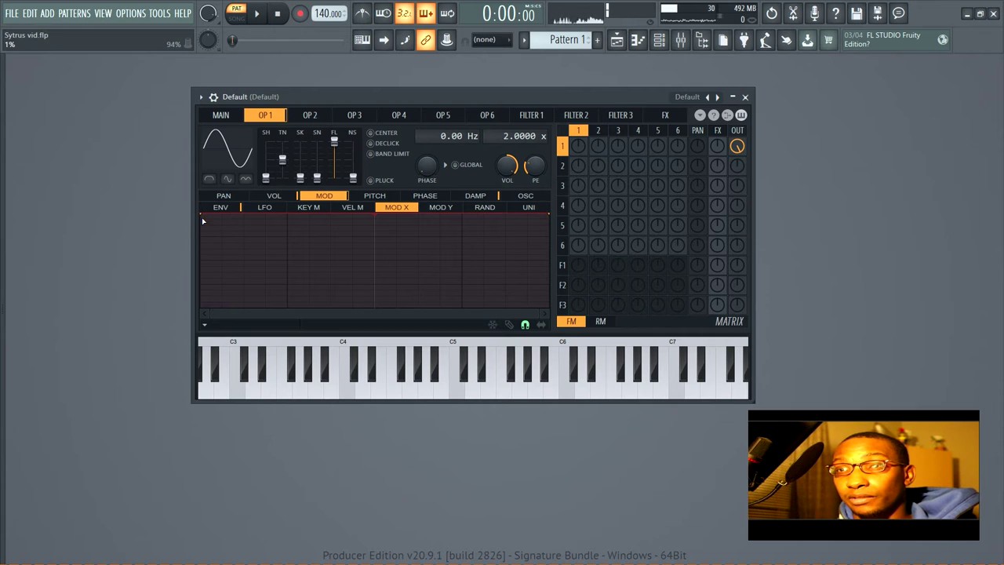
left_click_drag(206, 214, 194, 337)
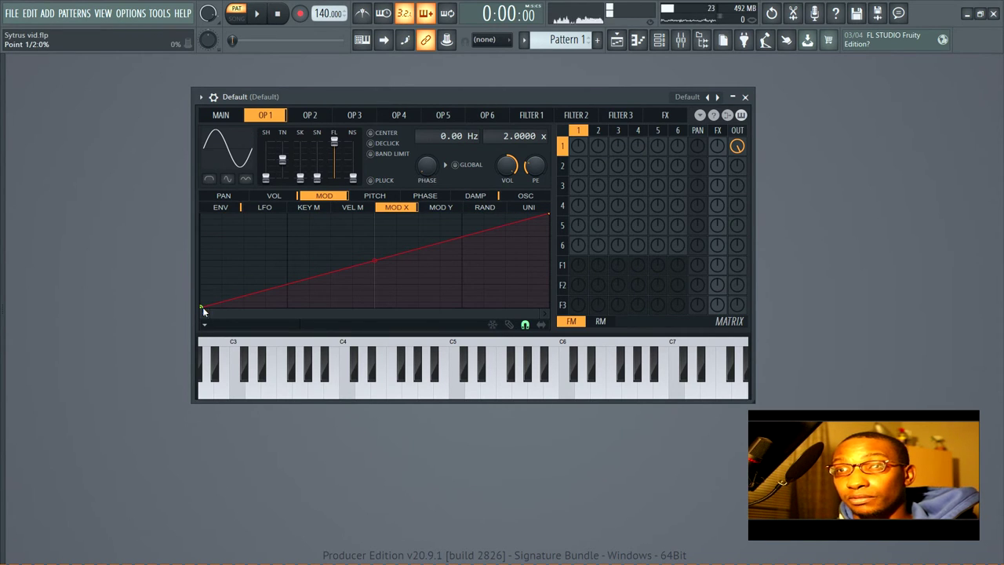
left_click(222, 115)
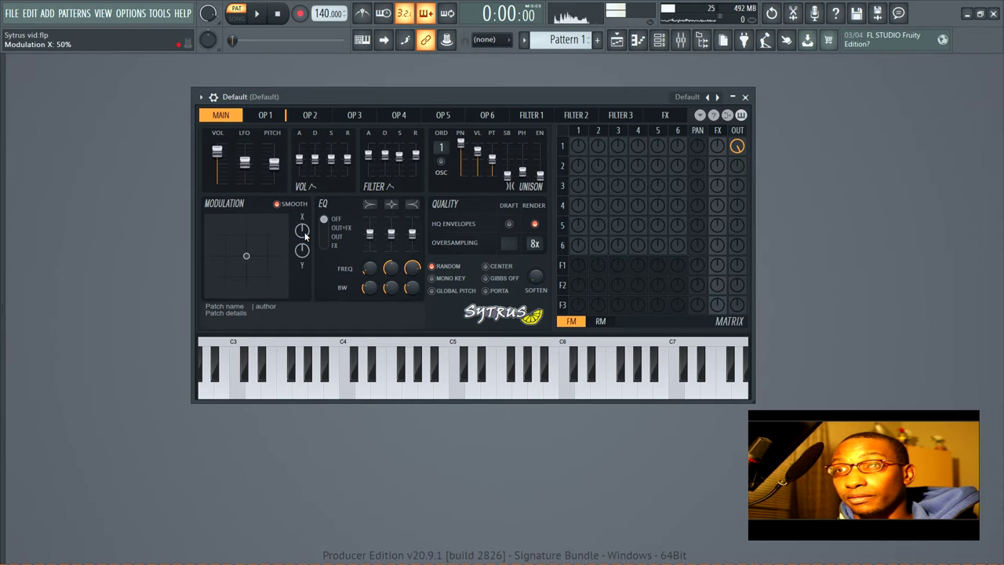
left_click_drag(302, 230, 302, 244)
left_click(281, 117)
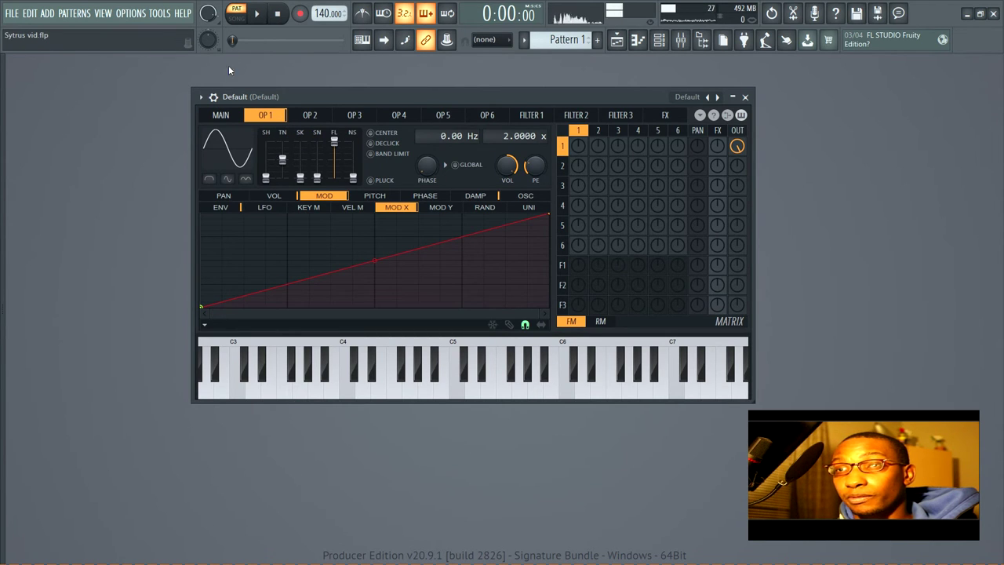
left_click(229, 118)
left_click_drag(302, 231, 302, 217)
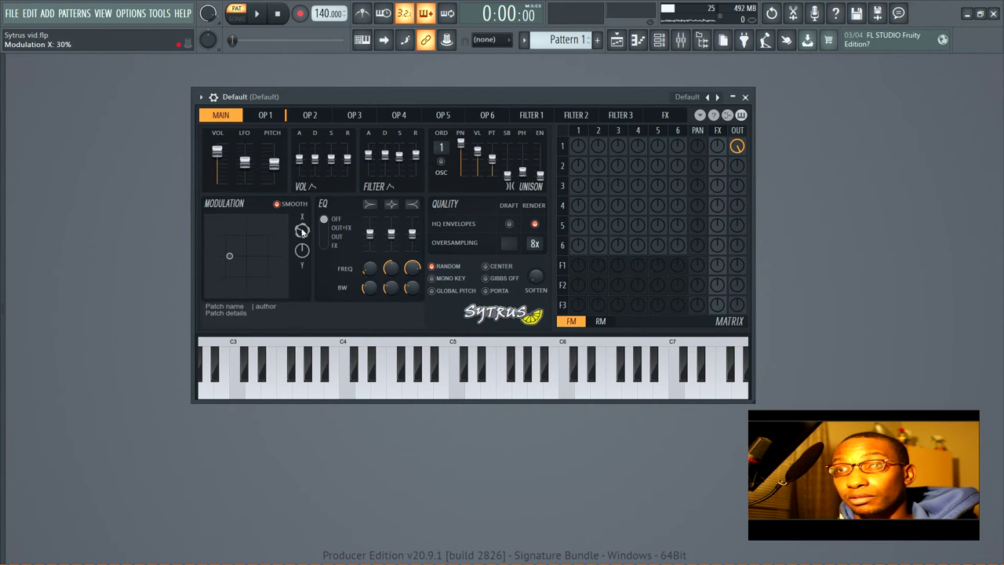
- Check Operator 1's Mod Y envelope and raise Modulation Y to move the point up
left_click(271, 119)
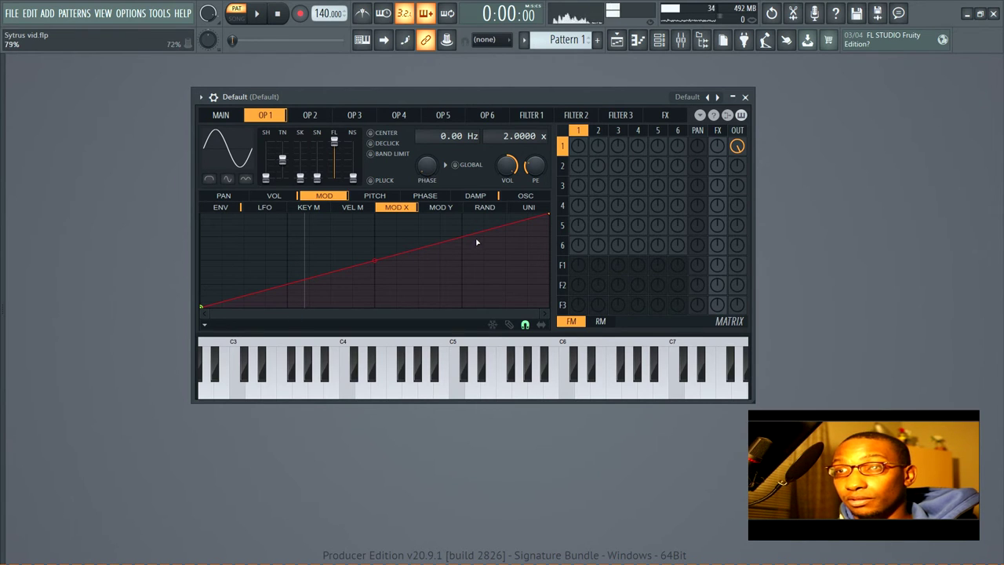
left_click(439, 209)
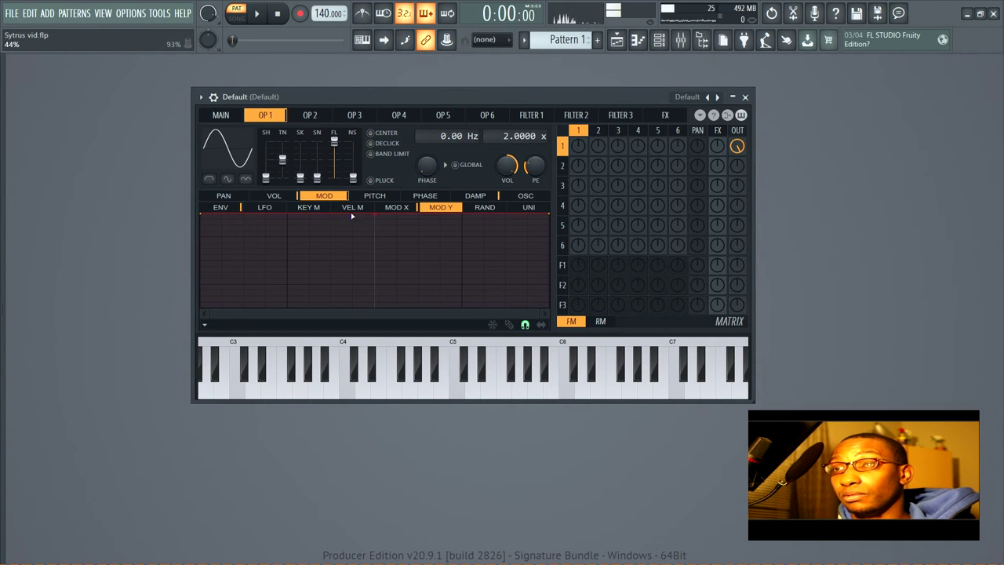
left_click(223, 115)
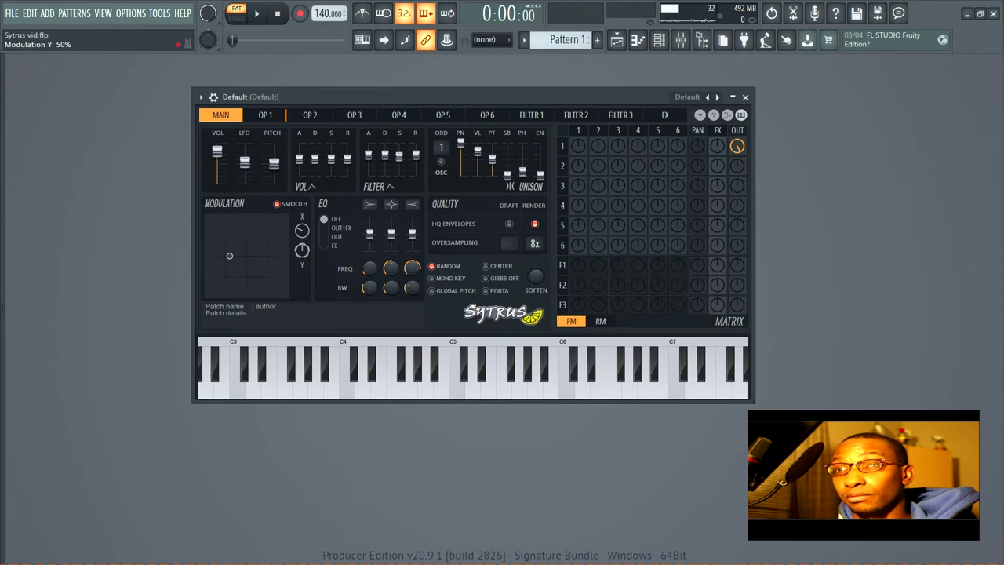
left_click_drag(302, 249, 300, 190)
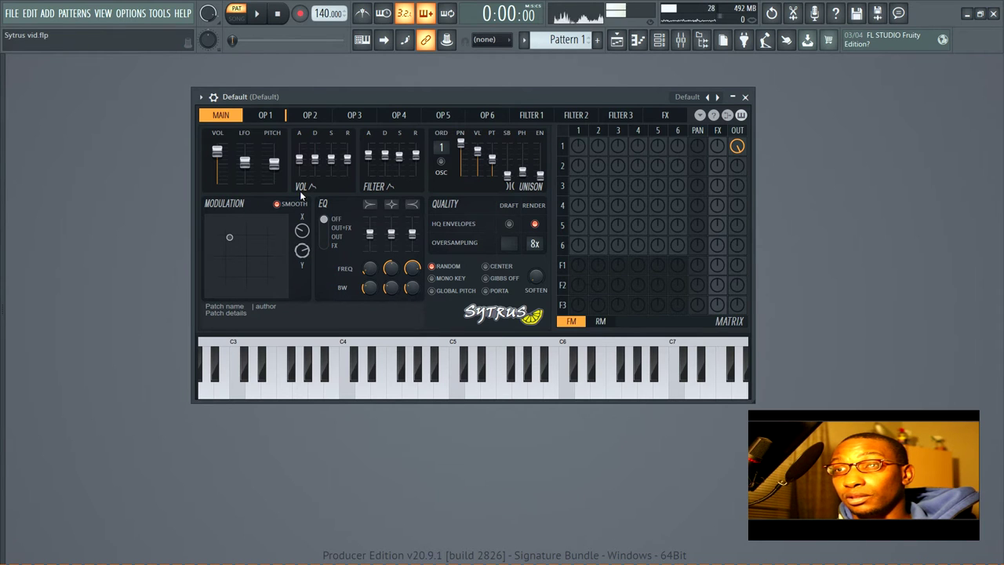
left_click(270, 117)
- Drag the X/Y modulation point around, trying X near 65%, then recentre Modulation Y
left_click(220, 114)
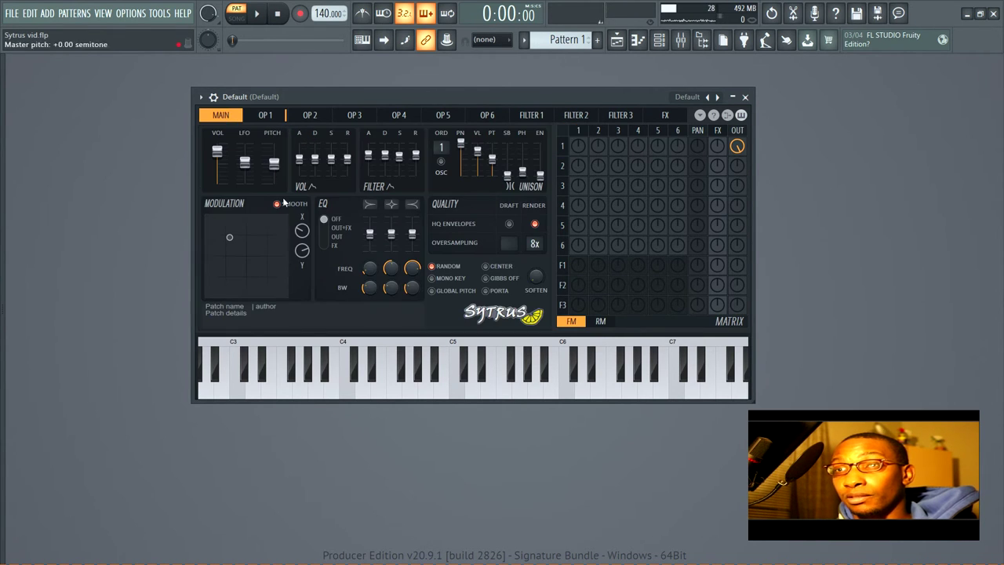
left_click_drag(258, 238, 251, 260)
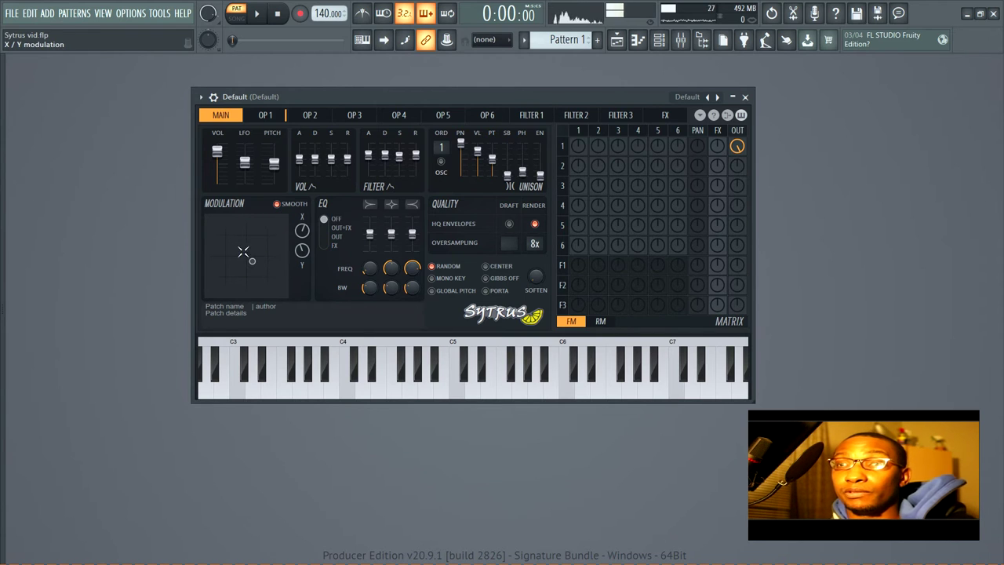
left_click_drag(254, 256, 280, 235)
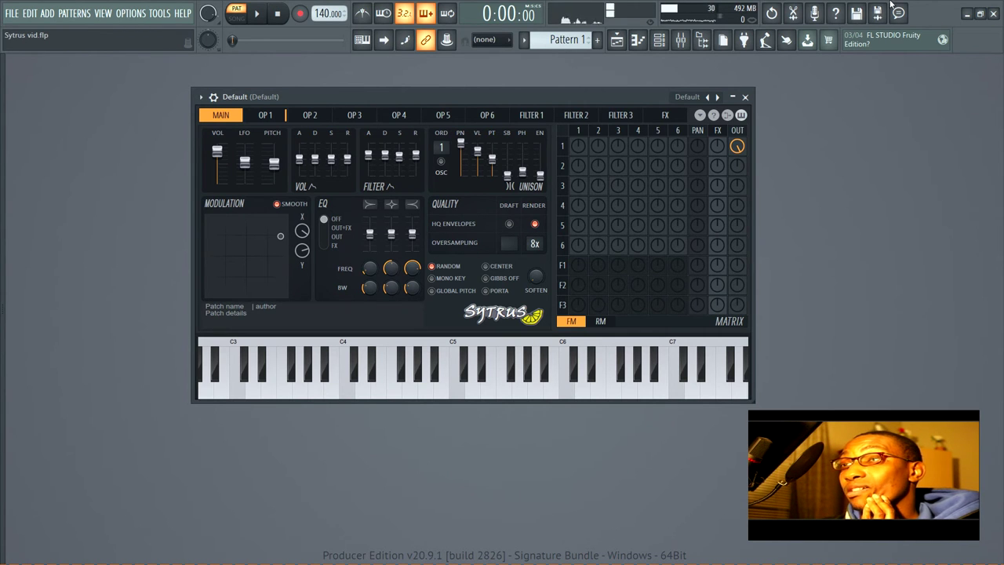
left_click_drag(280, 235, 255, 266)
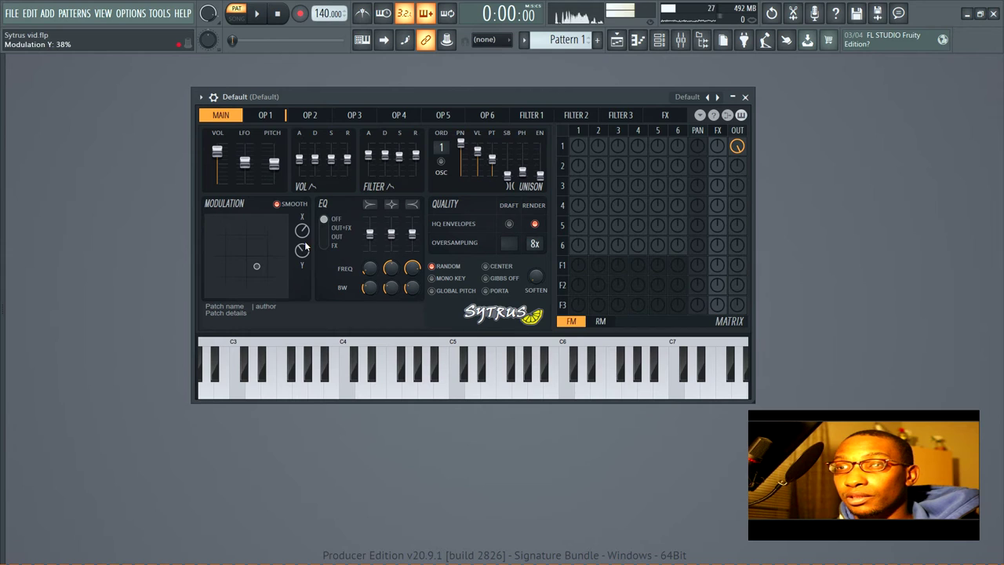
left_click_drag(305, 248, 312, 232)
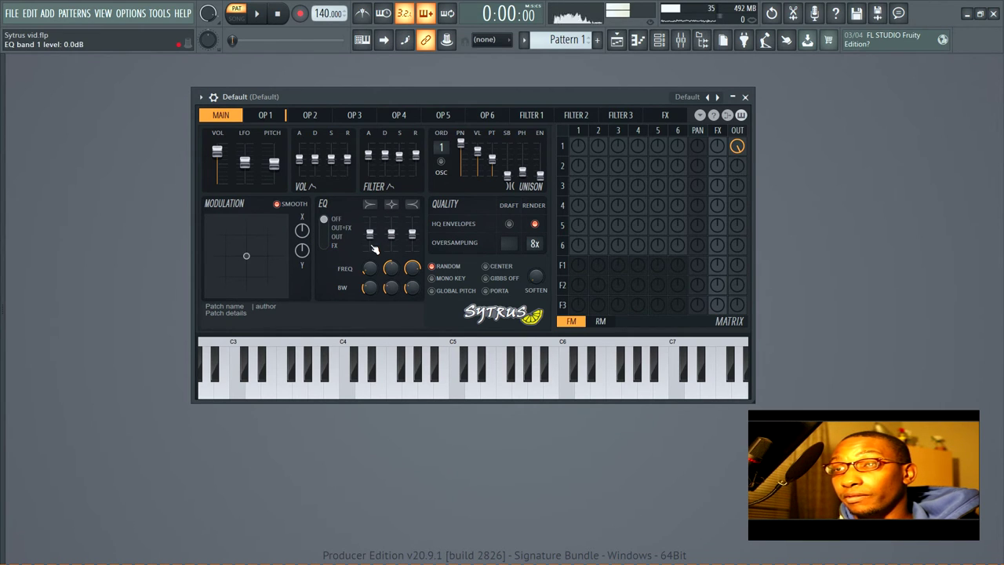
- Lower EQ band 1's level, adjust its frequency and narrow its width to 0.15
left_click_drag(374, 248, 375, 248)
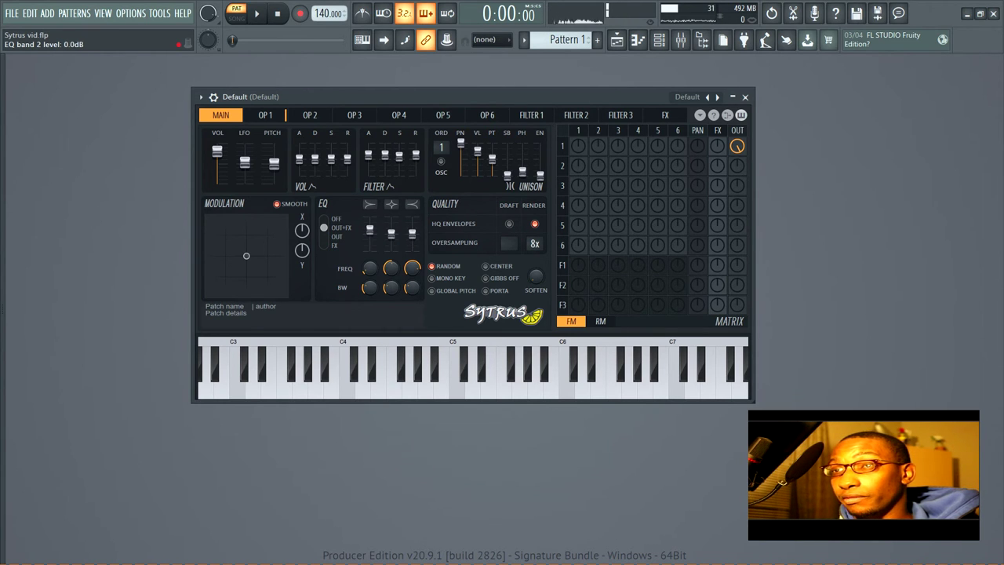
left_click_drag(375, 270, 375, 266)
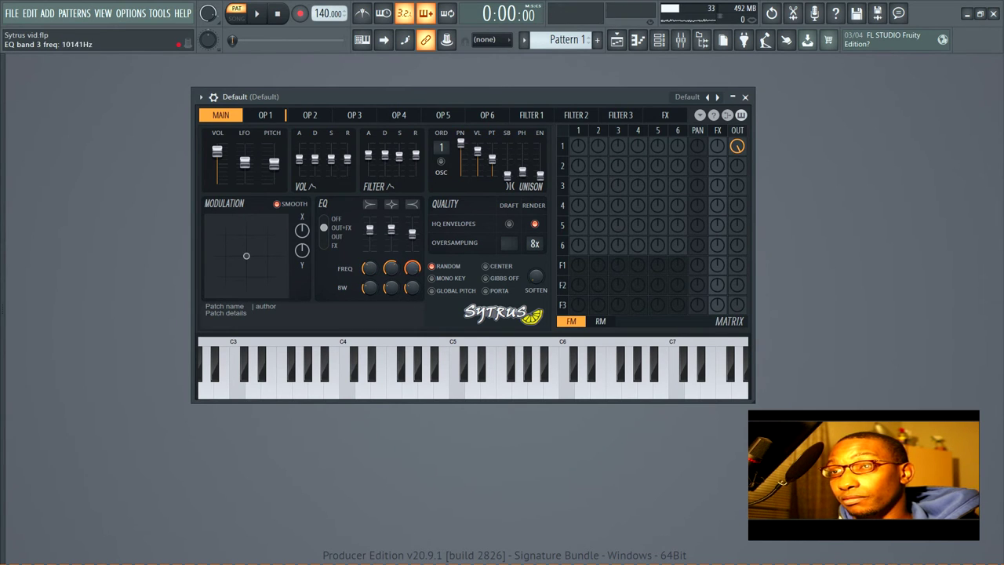
left_click_drag(362, 294, 369, 276)
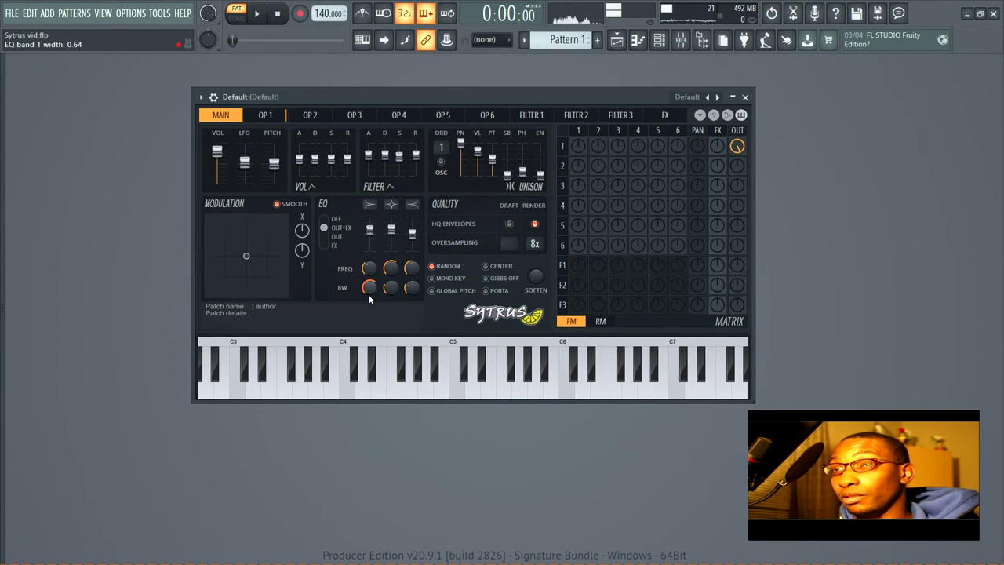
- Switch the EQ target through OUT and FX to OFF, then enable draft HQ envelopes
left_click(336, 237)
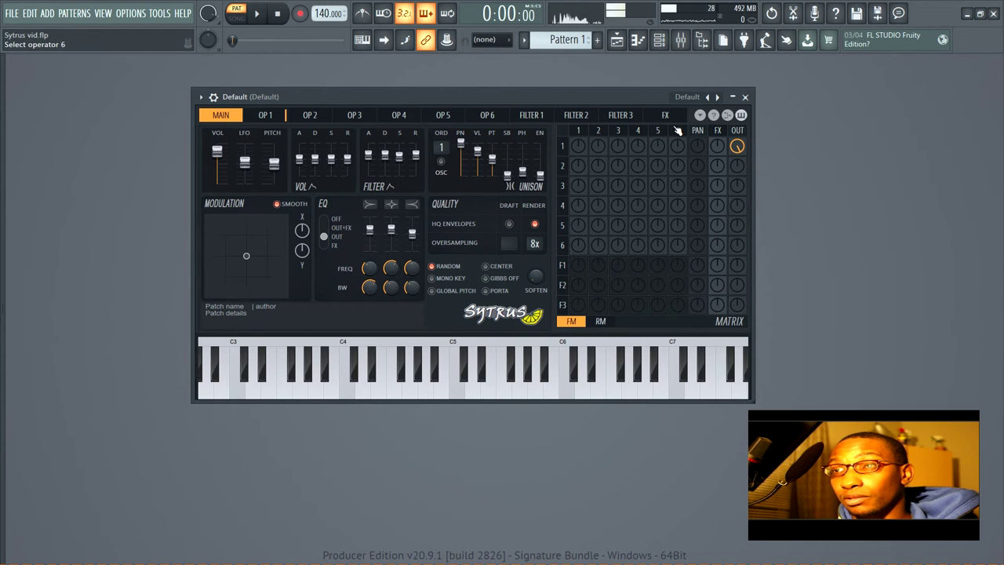
left_click(332, 246)
left_click(336, 220)
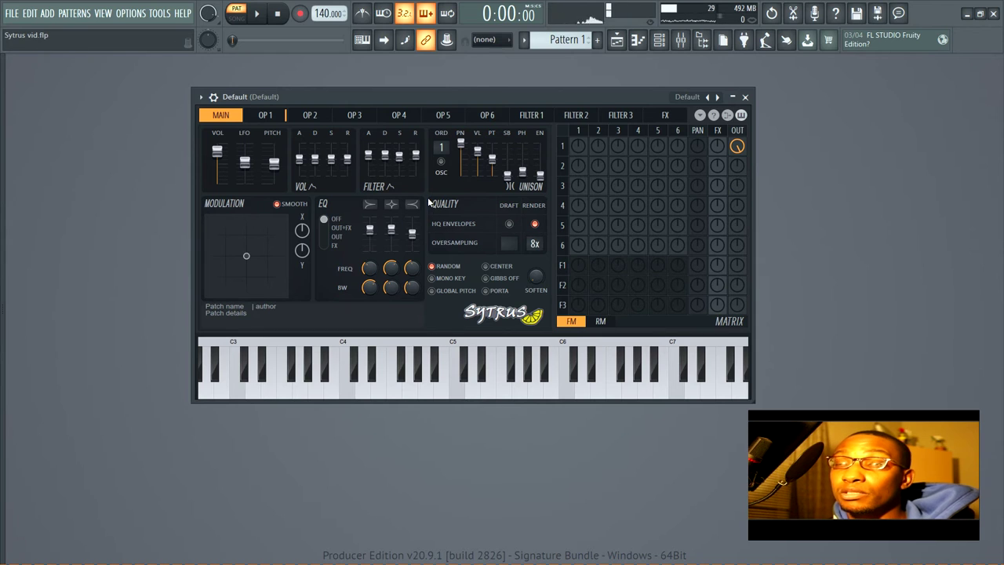
left_click(510, 225)
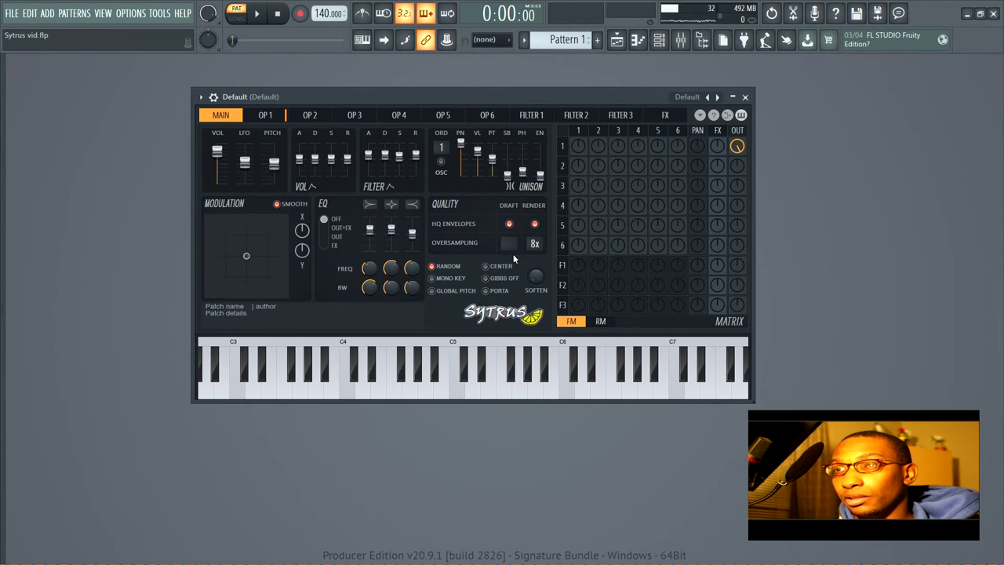
left_click(514, 224)
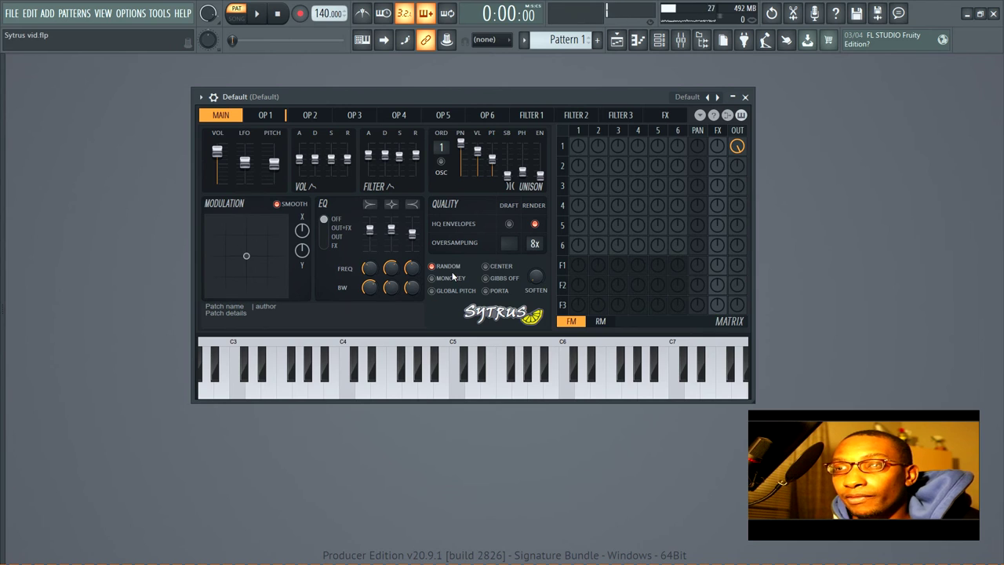
- View Operator 1's random envelope, turn on Mono Key, and drop unison order from 4 to 1
left_click(275, 116)
left_click(484, 207)
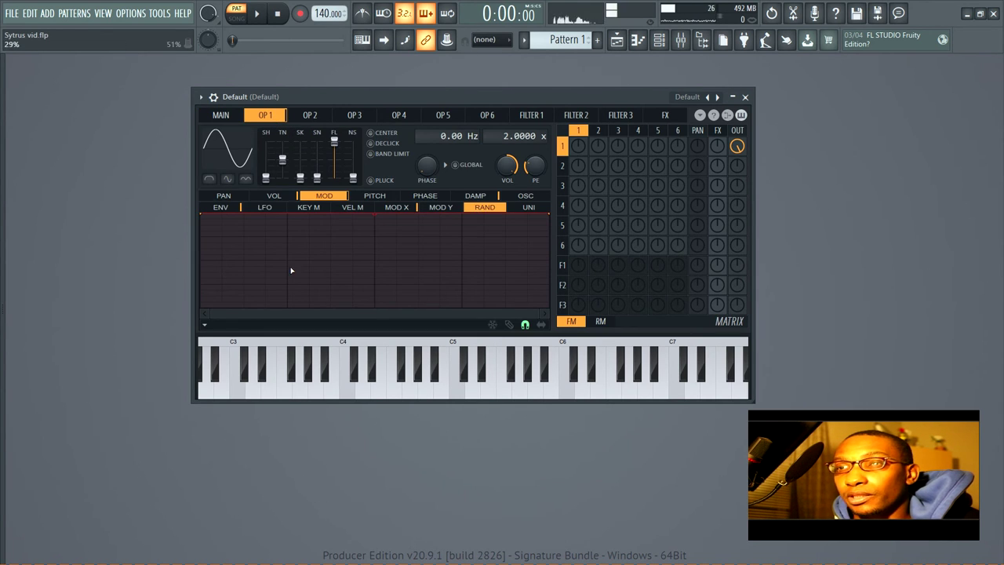
left_click(221, 116)
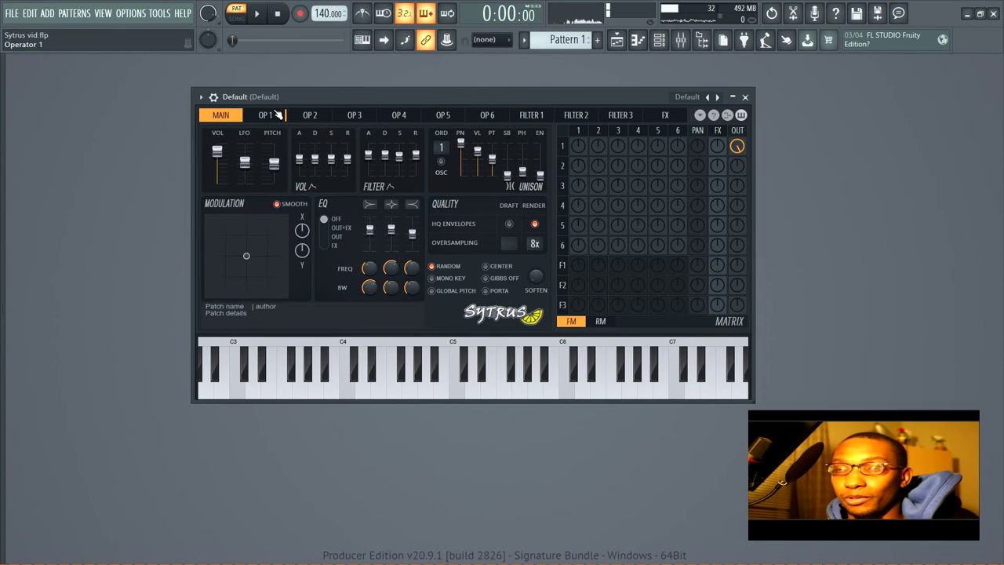
left_click(443, 278)
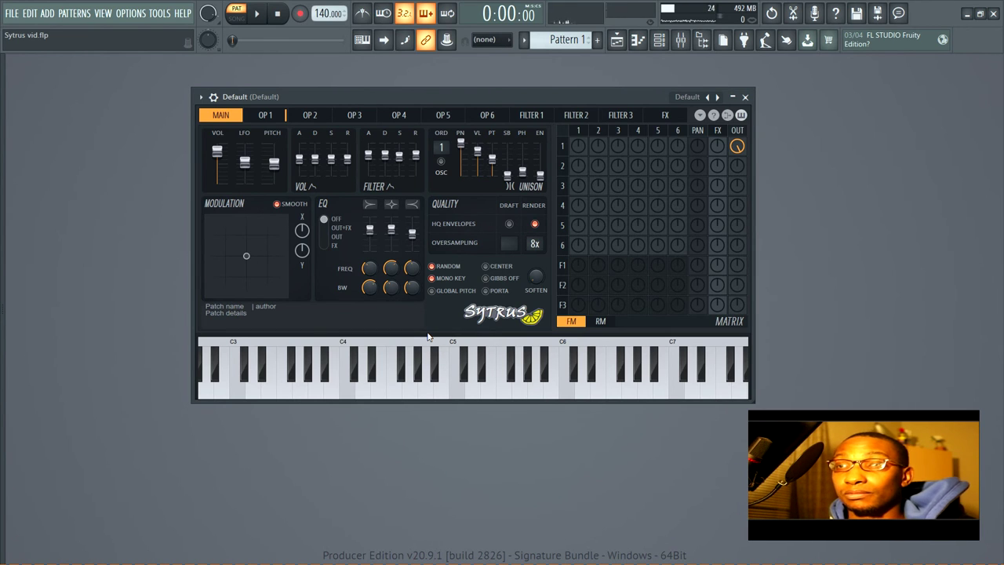
mouse_move(441, 147)
left_mouse_down()
mouse_move(441, 133)
mouse_move(443, 157)
left_mouse_up()
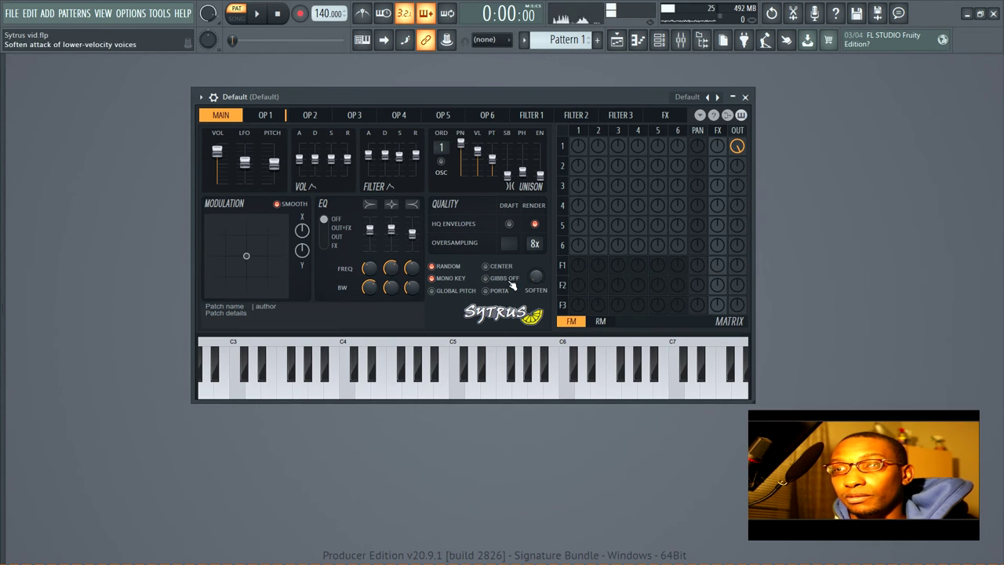
- Turn Mono Key off and enable Global Pitch, portamento and Gibbs Off
left_click(455, 280)
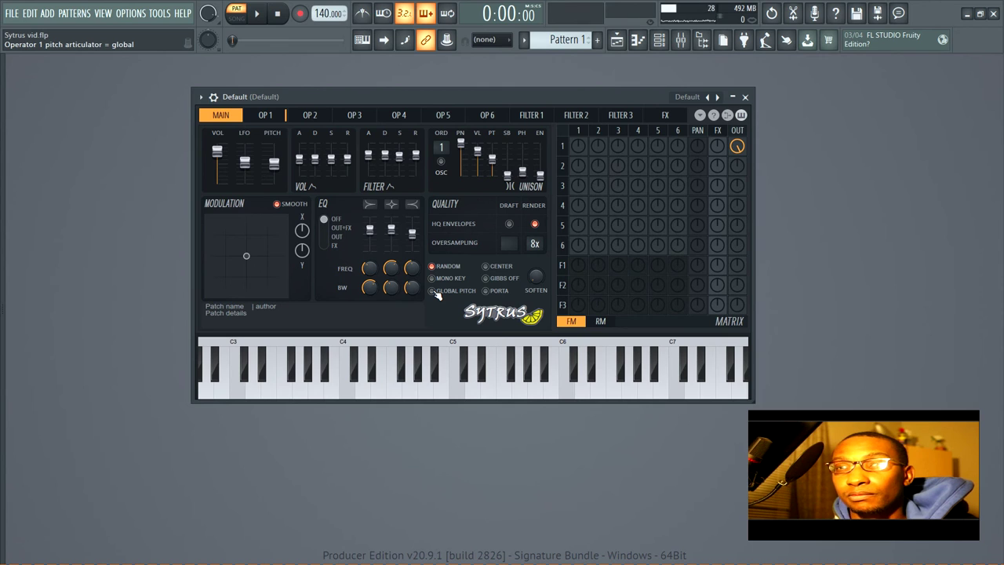
left_click(438, 294)
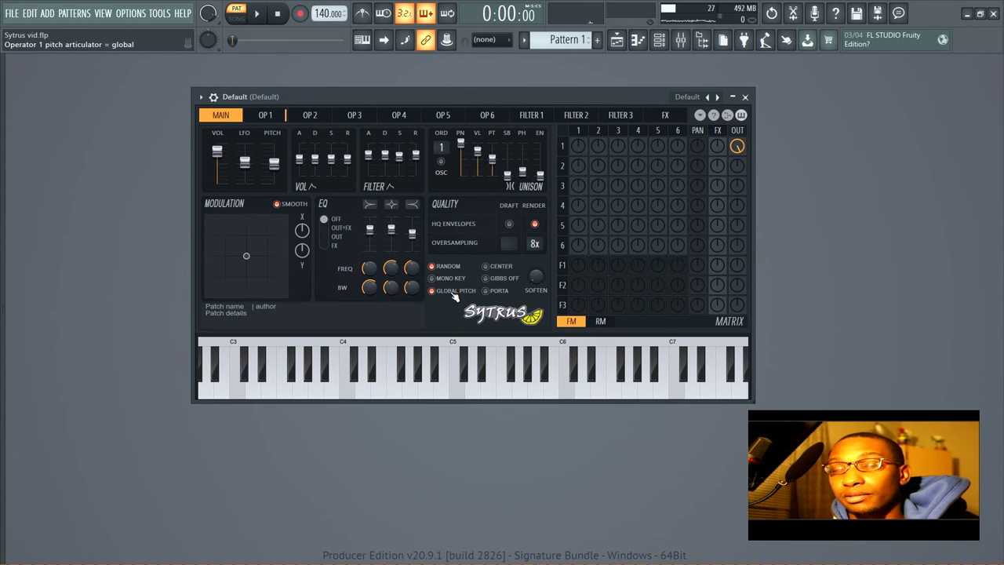
left_click(495, 291)
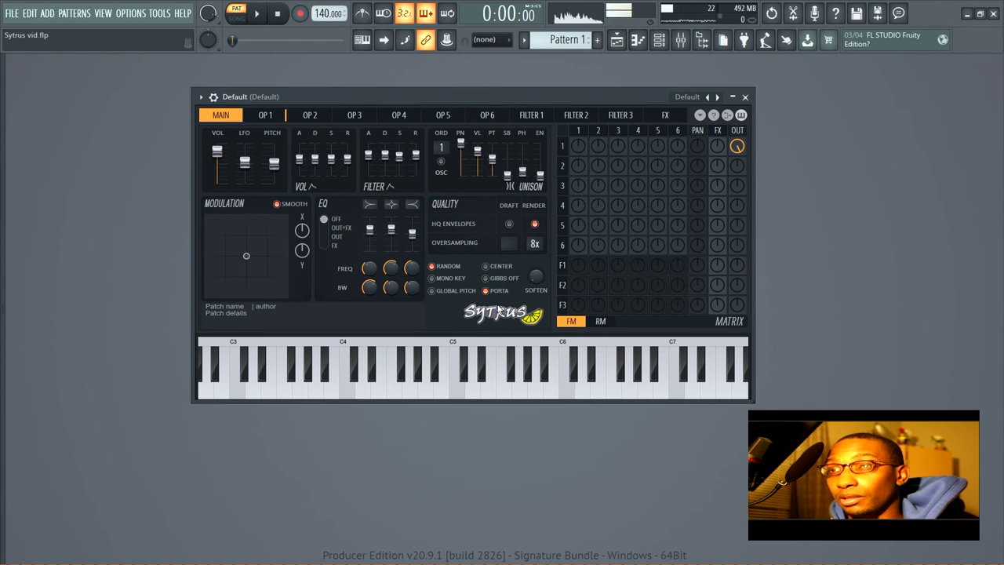
left_click(487, 280)
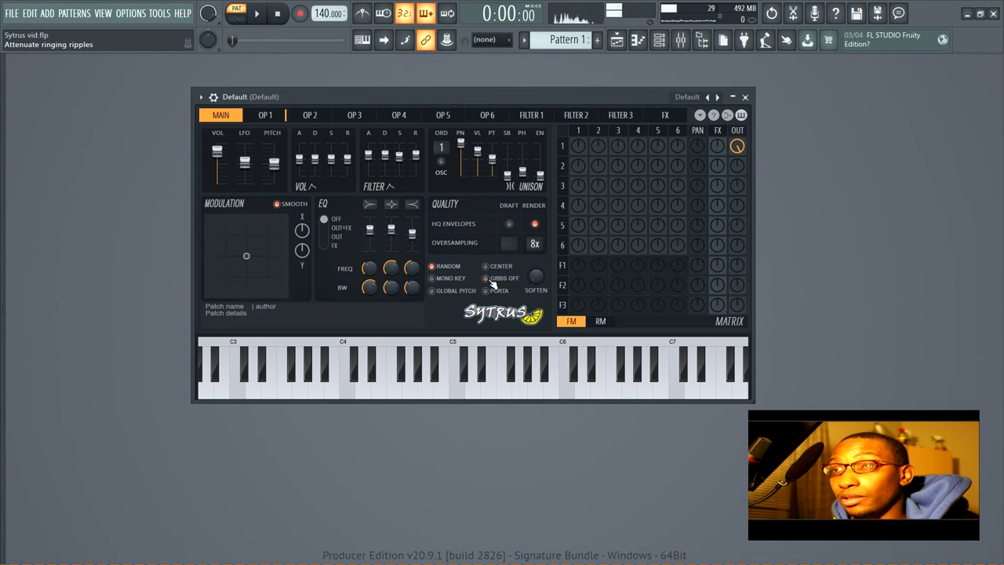
- Turn on CENTER and set Soften to 28%, then visit Operator 1's page and return to main
left_click(486, 267)
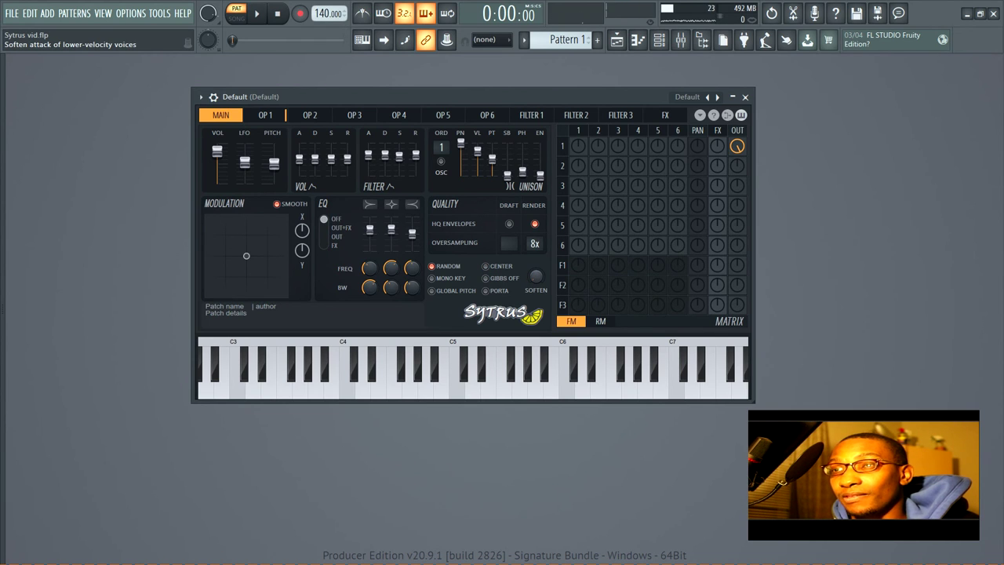
left_click_drag(535, 276, 535, 279)
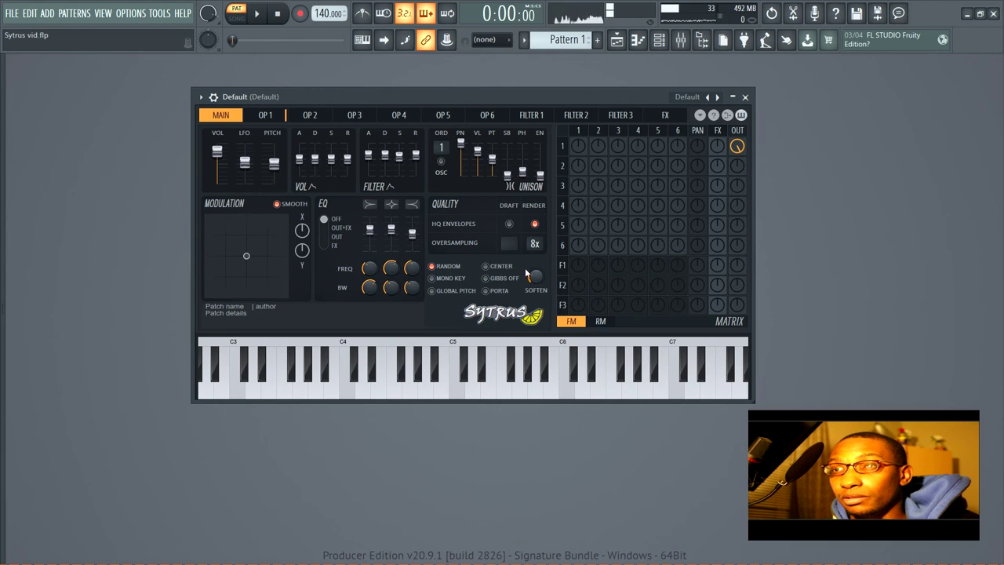
left_click(266, 116)
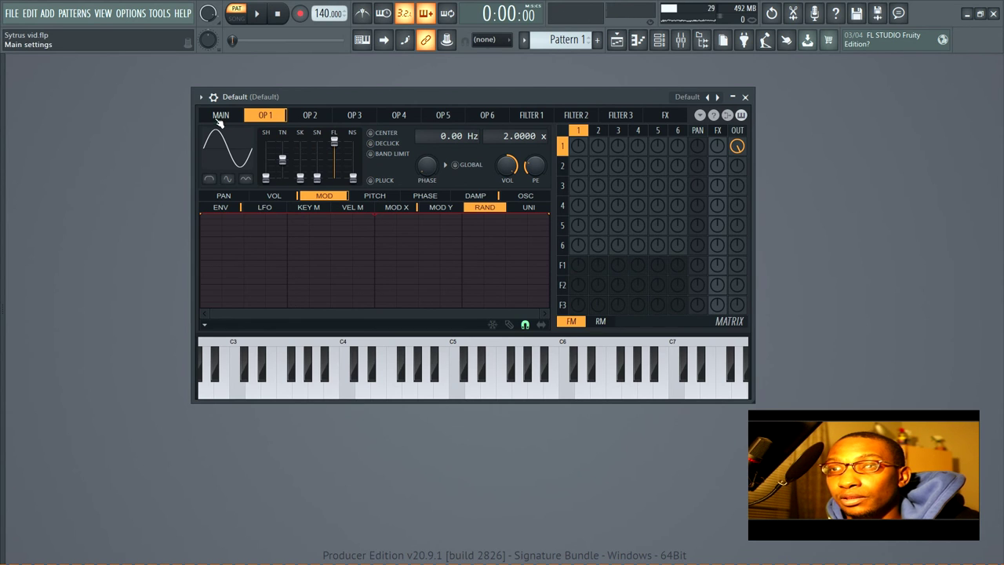
left_click(220, 118)
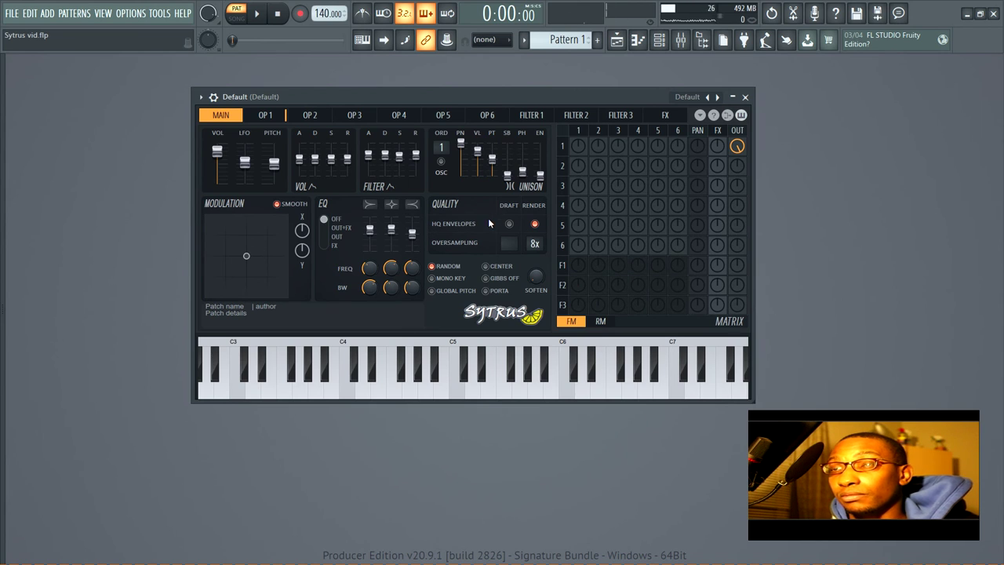
left_click(546, 116)
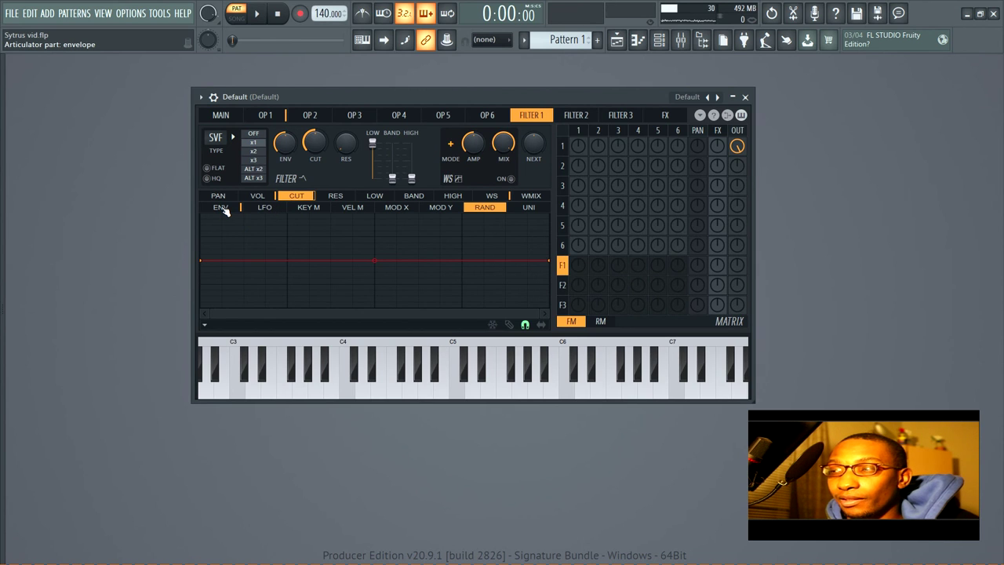
left_click(221, 115)
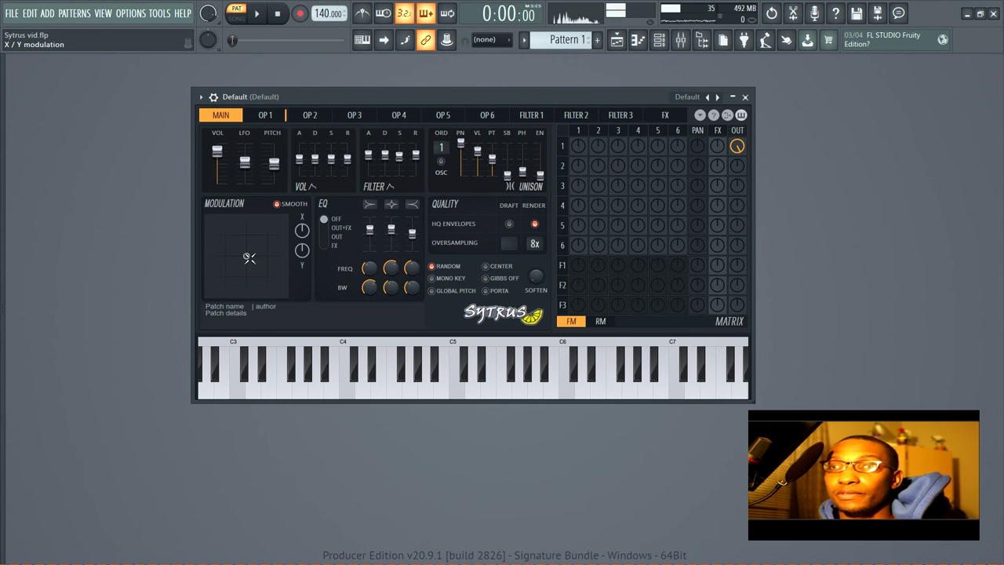
- Move the X/Y modulation point up-right, then set the piano roll event lane to Note modulation X
mouse_move(250, 255)
left_mouse_down()
mouse_move(258, 235)
mouse_move(266, 242)
left_mouse_up()
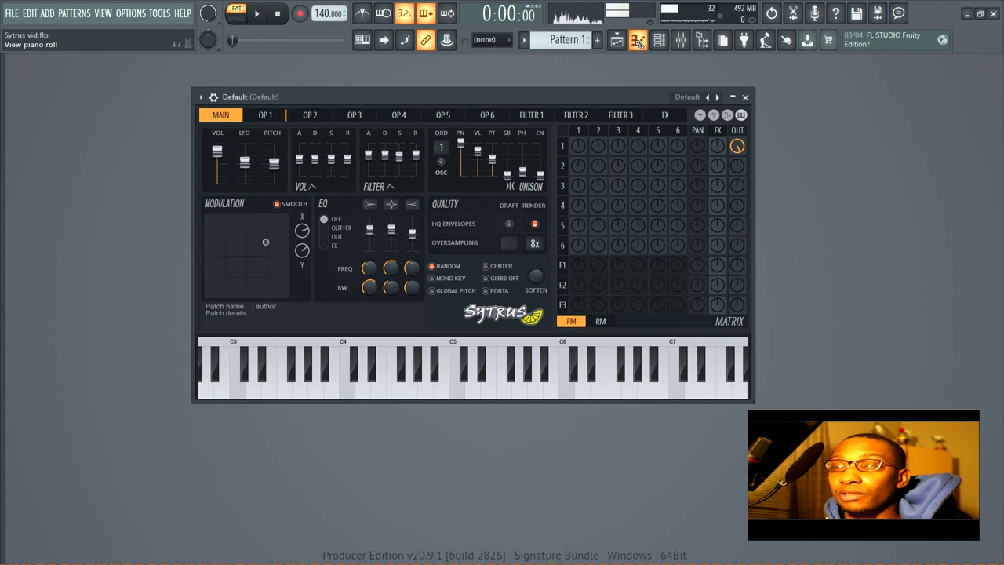
left_click(638, 43)
left_click(39, 493)
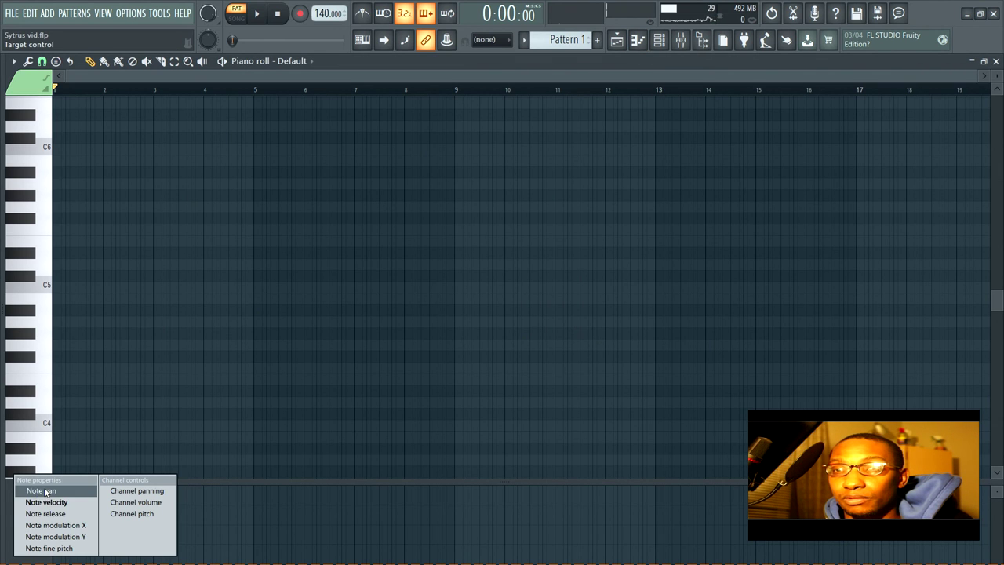
left_click(88, 528)
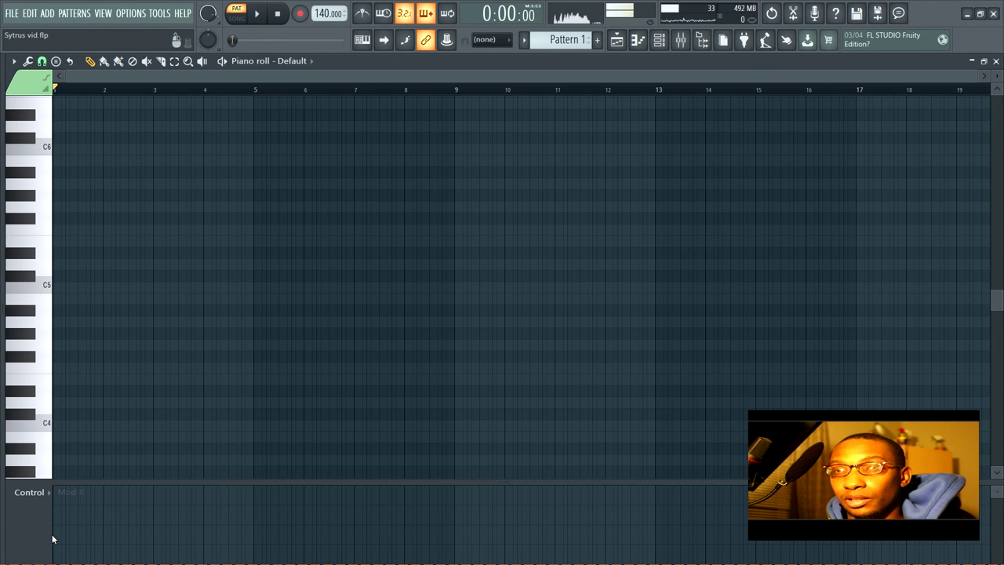
- Draw a C5 note from about bar 2 with its Mod X level at 35%, then close the piano roll
left_click(45, 287)
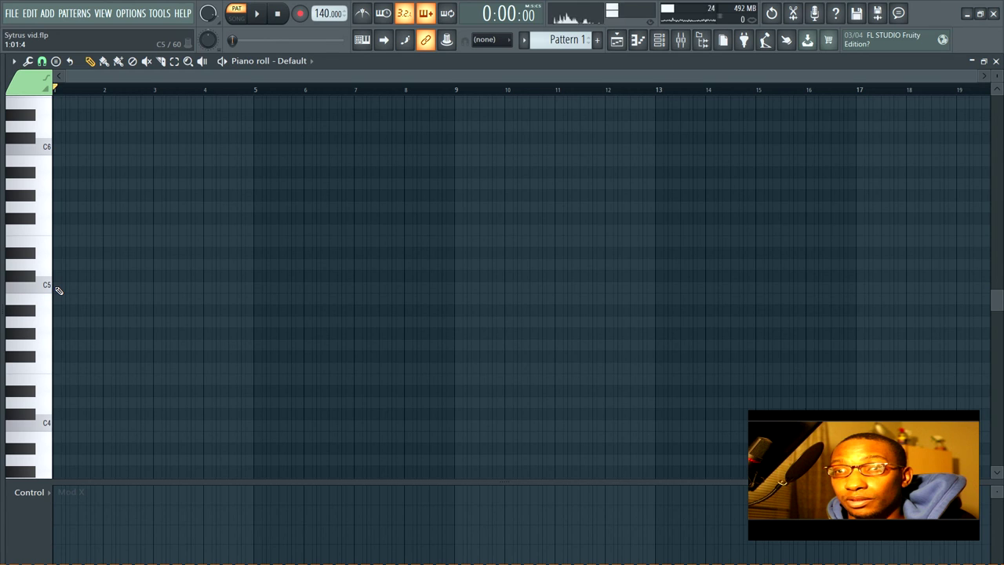
left_click_drag(60, 288, 256, 287)
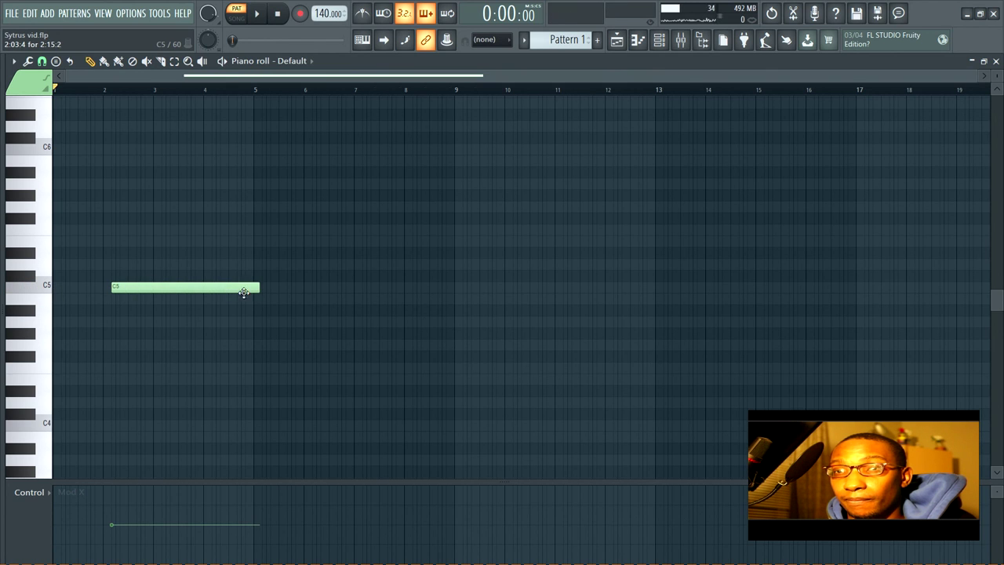
left_click(149, 521)
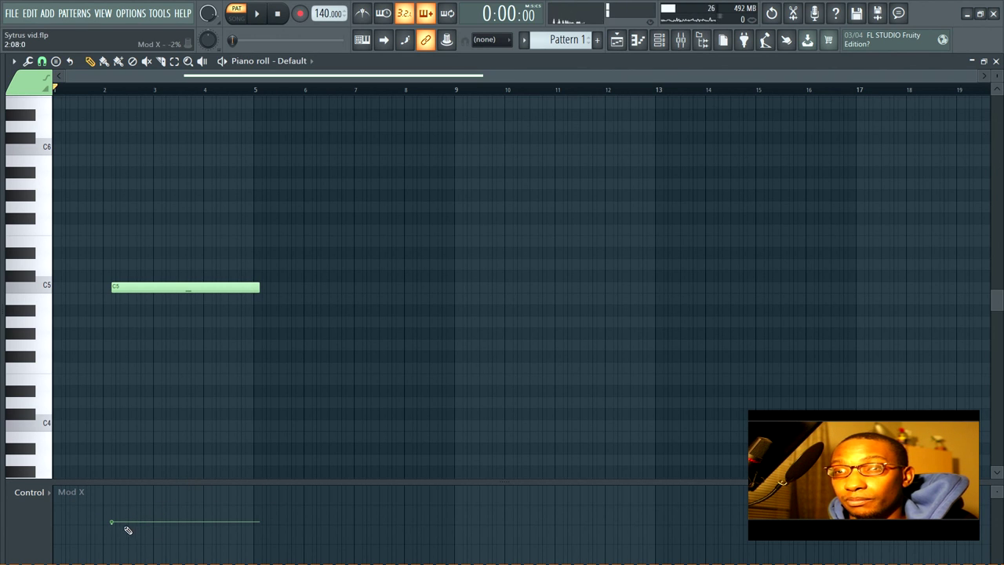
left_click_drag(134, 522, 150, 540)
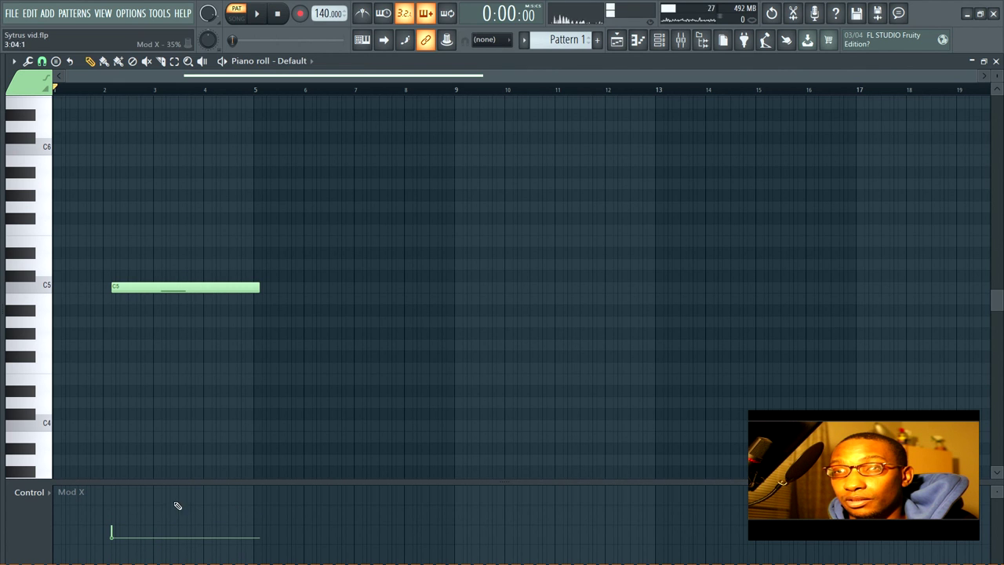
left_click(996, 61)
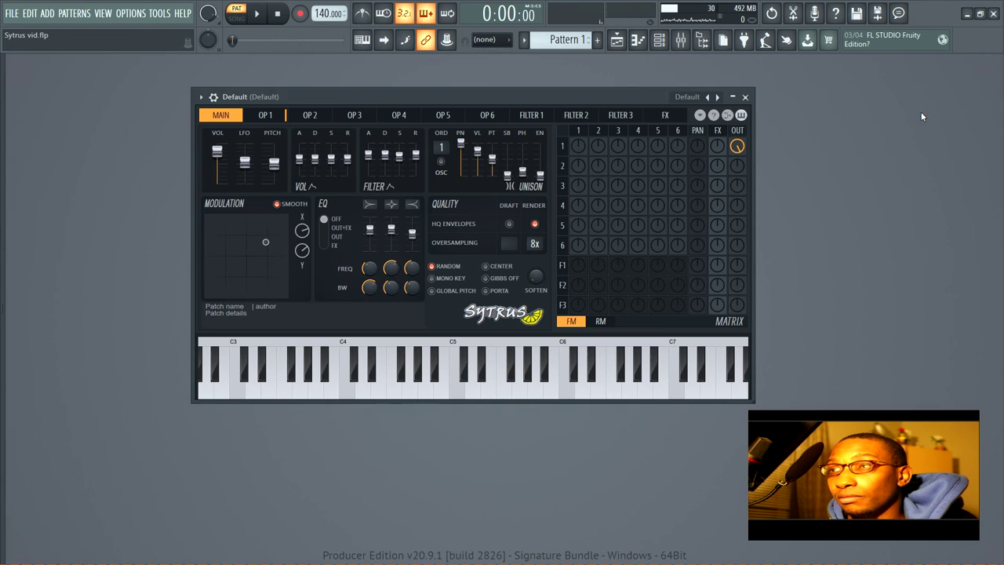
- Close Sytrus, briefly show the C5 note in the piano roll, and reopen Sytrus beside the channel rack
left_click(746, 98)
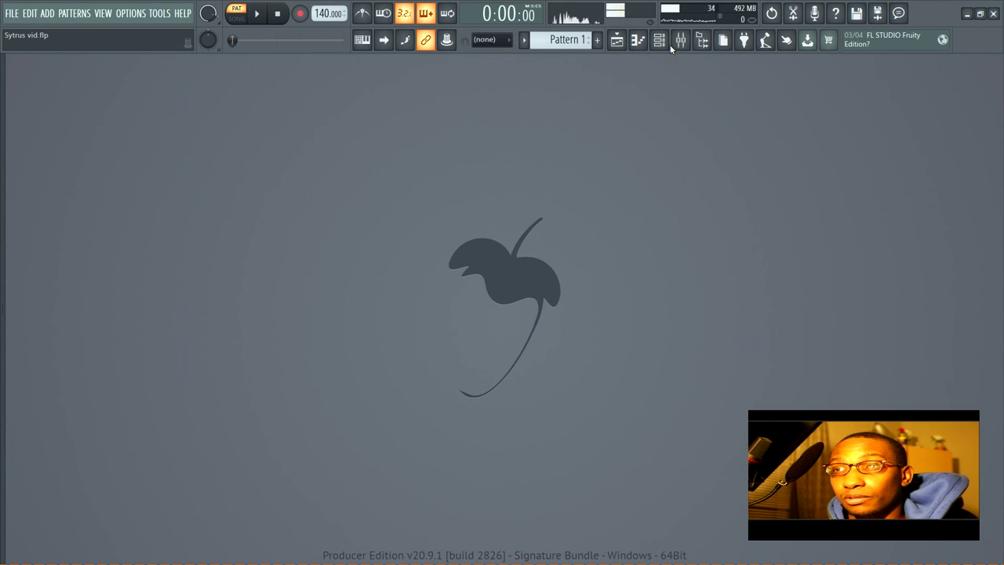
left_click(635, 40)
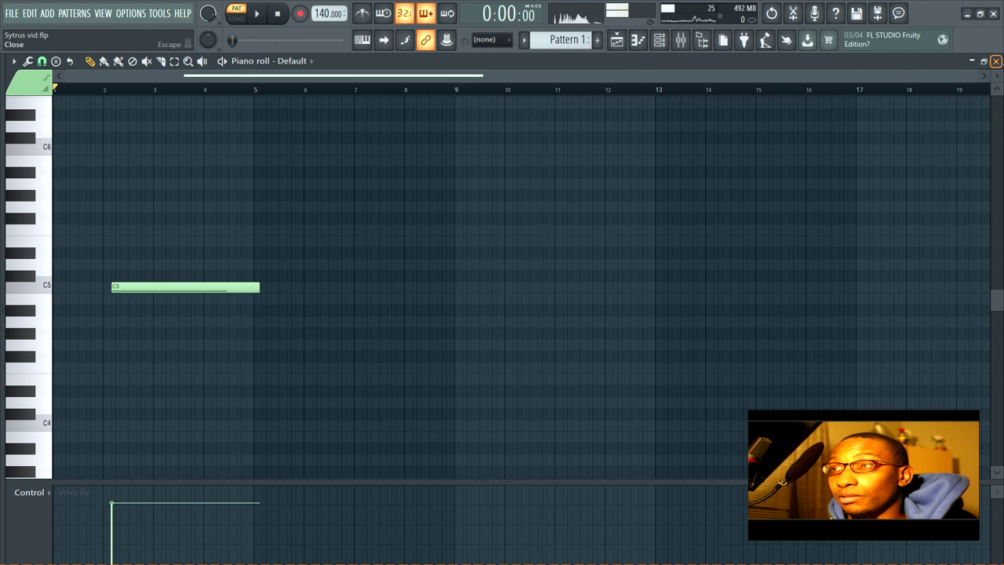
left_click(996, 60)
left_click(659, 40)
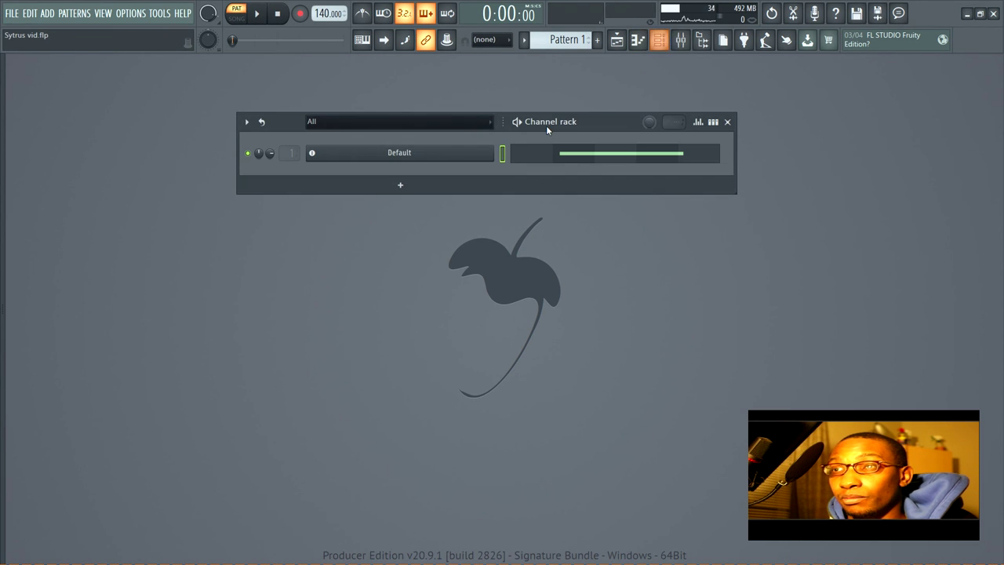
left_click(417, 154)
left_click_drag(632, 97, 587, 134)
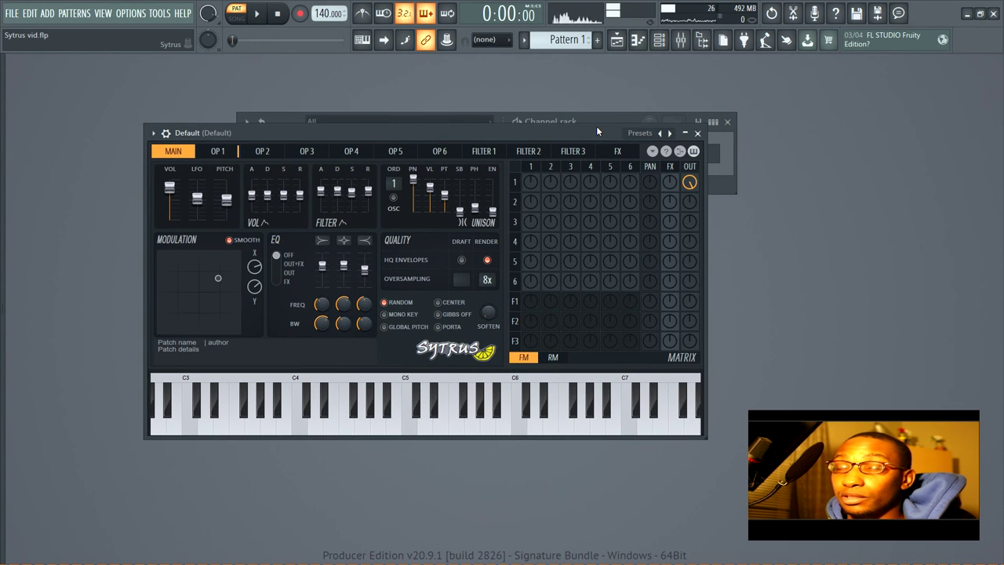
- Browse the filter 1, 2 and 3 pages and the FX page, returning to filter 1
left_click(484, 153)
left_click(529, 151)
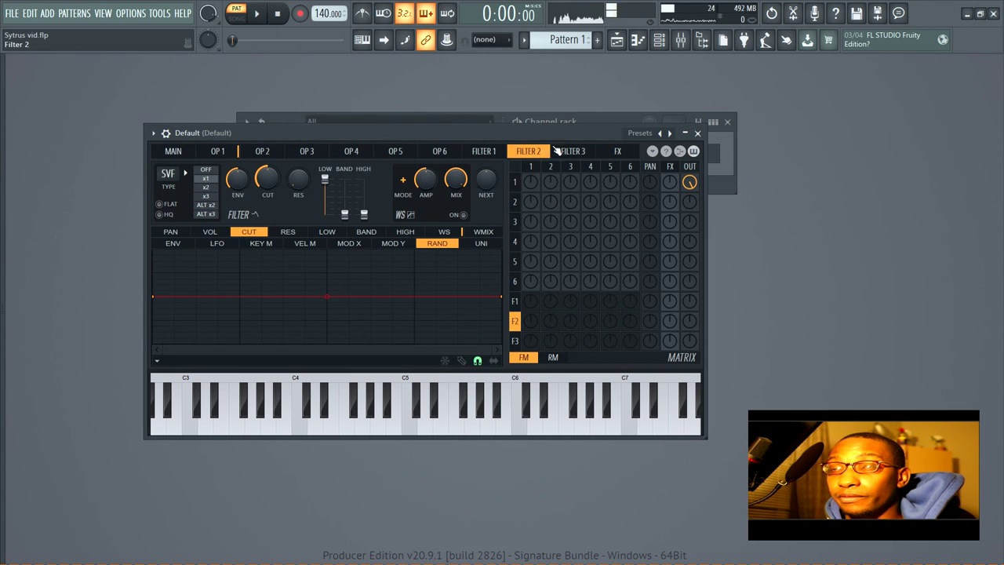
left_click(573, 151)
left_click(611, 151)
left_click(491, 154)
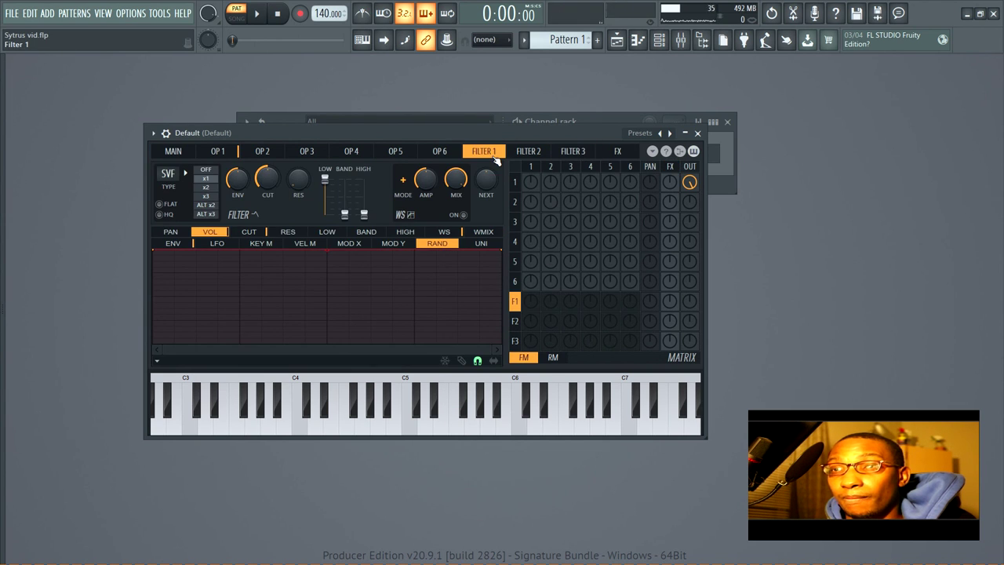
- Cycle through filter 1's modulation views: LFO, keyboard, velocity, Mod X, Mod Y, random, unison, envelope
left_click(202, 244)
left_click(261, 244)
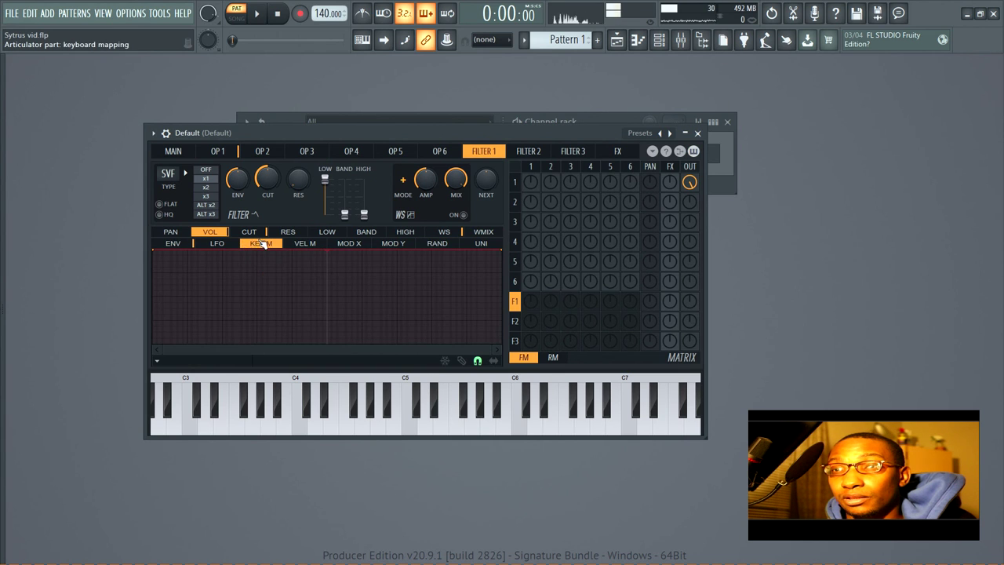
left_click(305, 244)
left_click(393, 244)
left_click(437, 244)
left_click(473, 244)
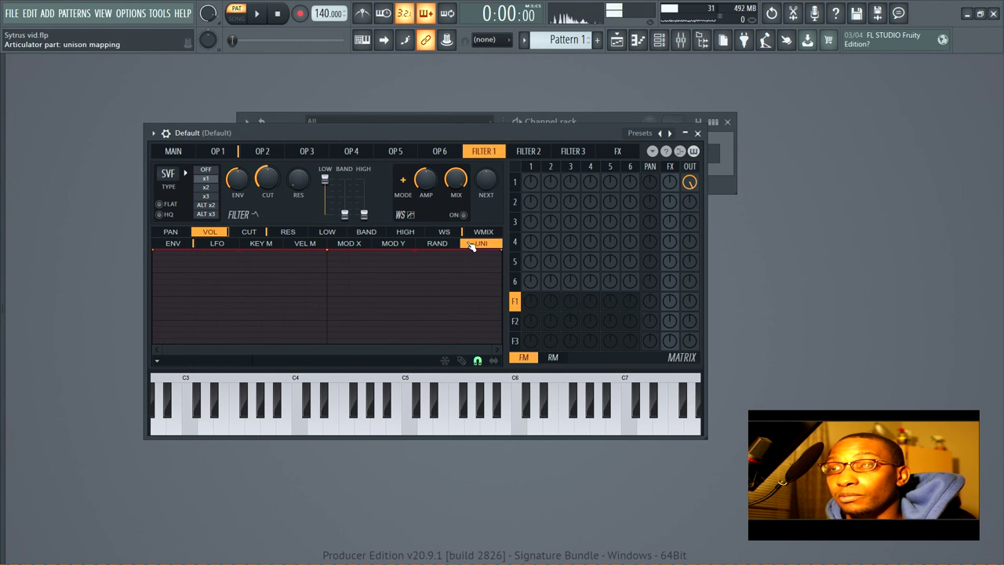
left_click(437, 244)
left_click(349, 244)
left_click(306, 243)
left_click(216, 244)
left_click(172, 244)
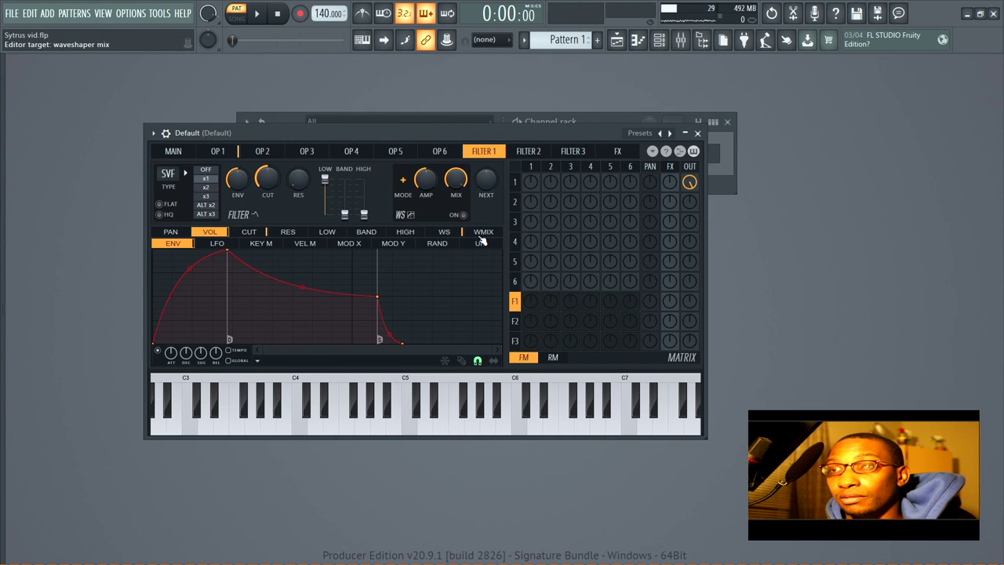
- View operator 1's unison mapping and harmonics editor, then close Sytrus and the channel rack
left_click(217, 151)
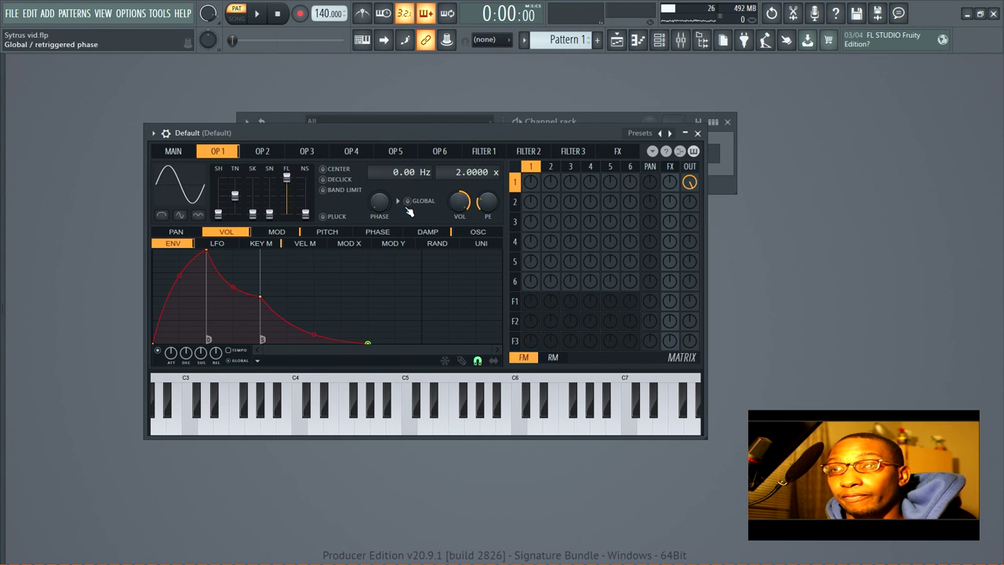
left_click(479, 244)
left_click(466, 235)
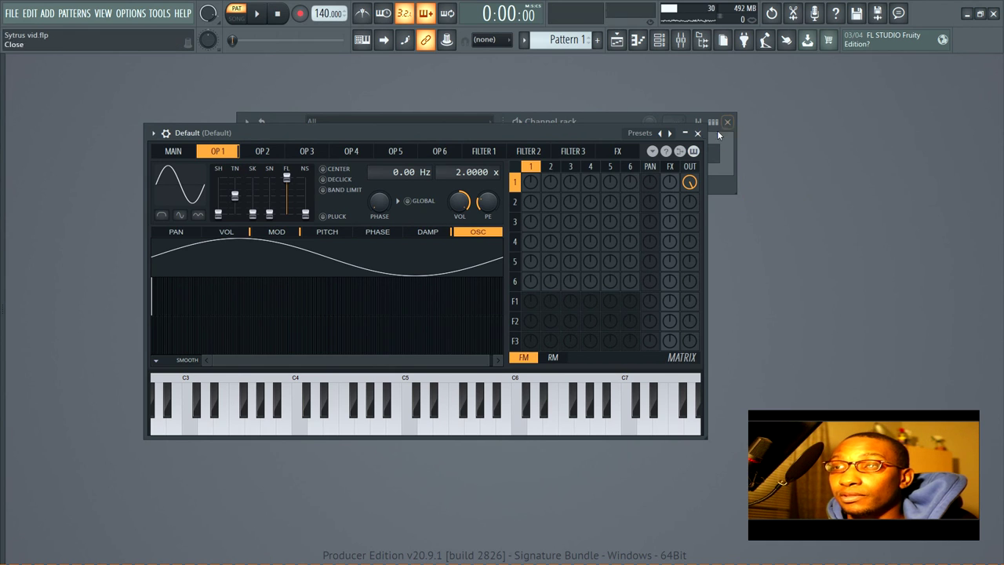
left_click(697, 132)
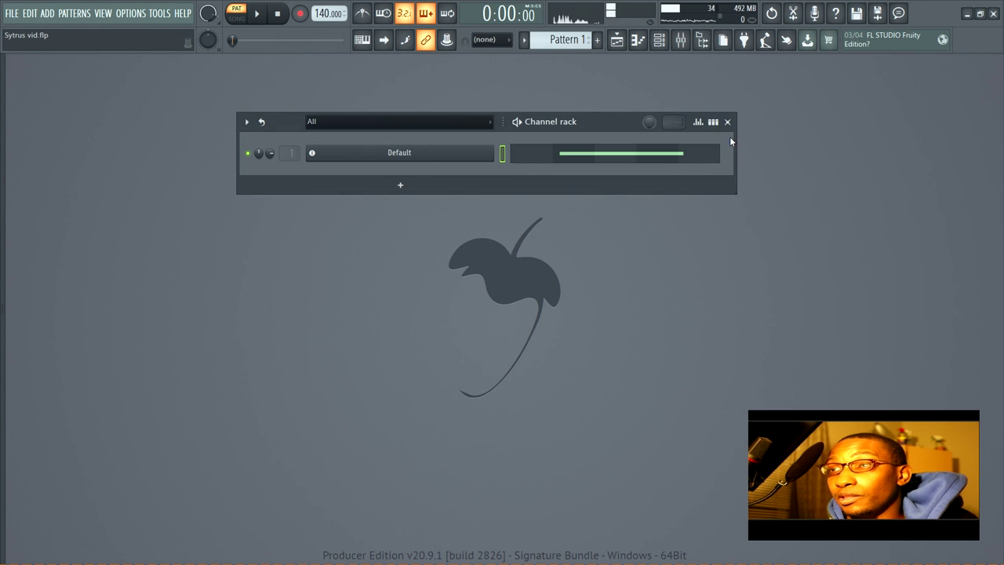
left_click(727, 122)
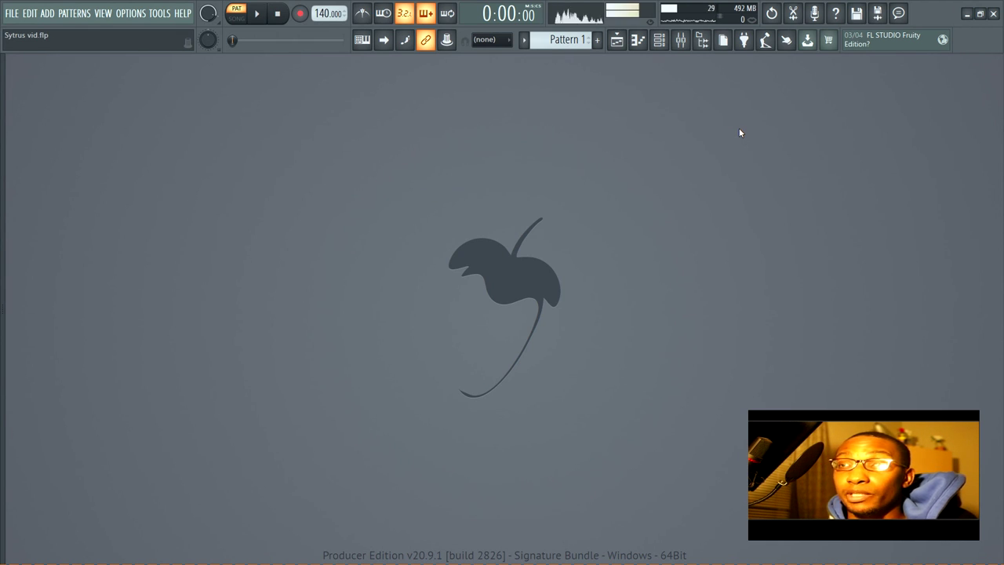